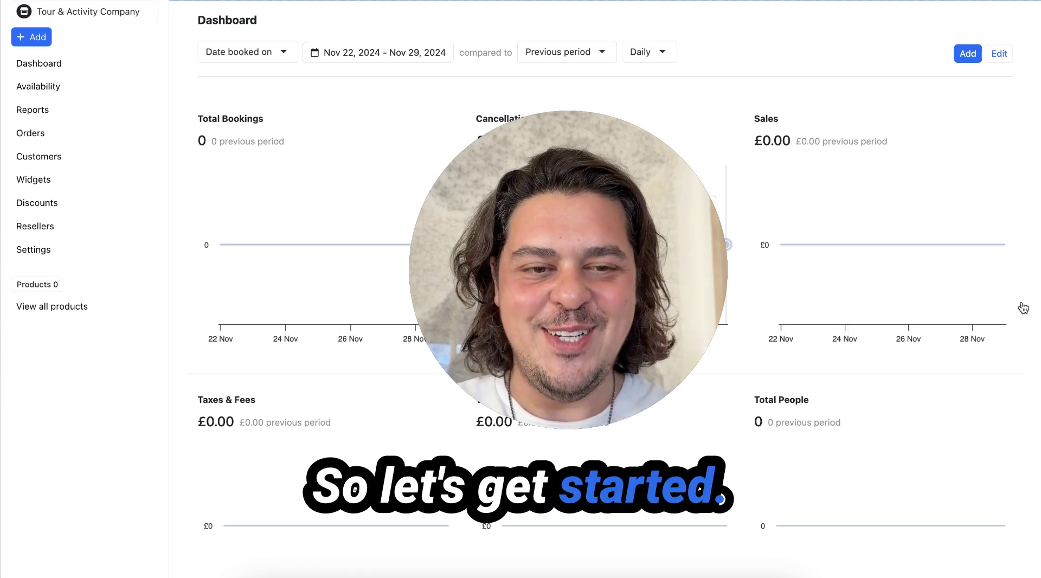
Step: Start a new product and name it 'Food Tour'
{"action": "left_click_drag", "start_coordinate": [645, 224], "coordinate": [269, 368]}
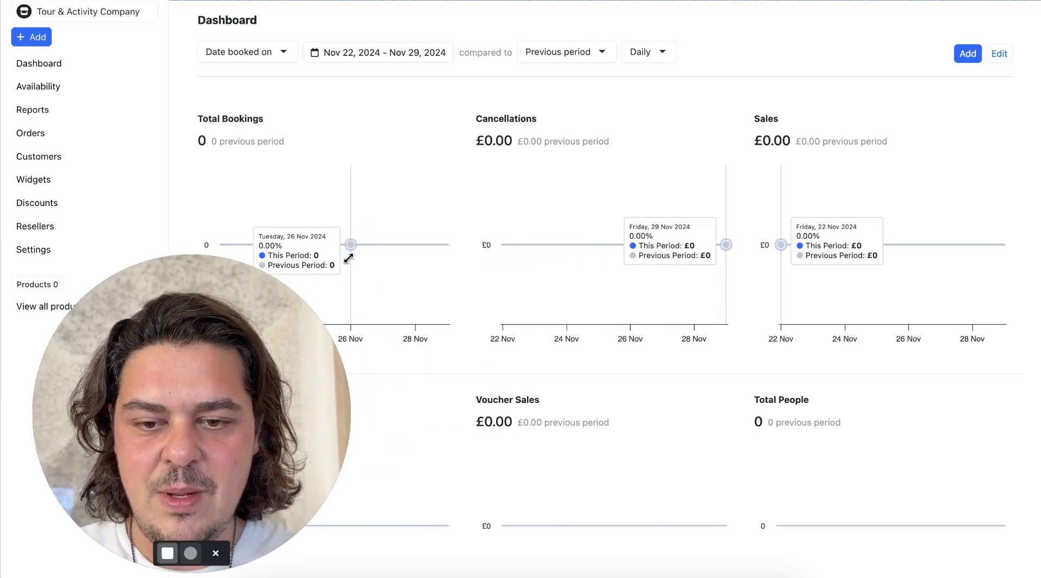
{"action": "left_click_drag", "start_coordinate": [348, 258], "coordinate": [162, 402]}
{"action": "left_click_drag", "start_coordinate": [109, 459], "coordinate": [77, 459]}
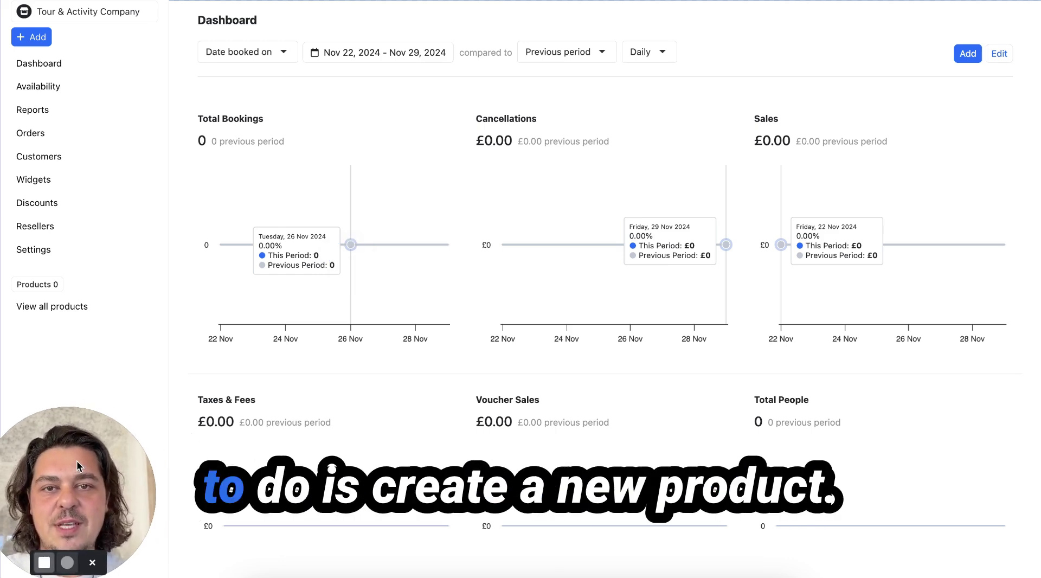
{"action": "left_click", "coordinate": [31, 39]}
{"action": "left_click", "coordinate": [38, 84]}
{"action": "left_click", "coordinate": [499, 87]}
{"action": "type", "text": "Food Tpuir"}
{"action": "key", "text": "BackSpace"}
{"action": "key", "text": "BackSpace"}
{"action": "key", "text": "BackSpace"}
{"action": "type", "text": "our"}
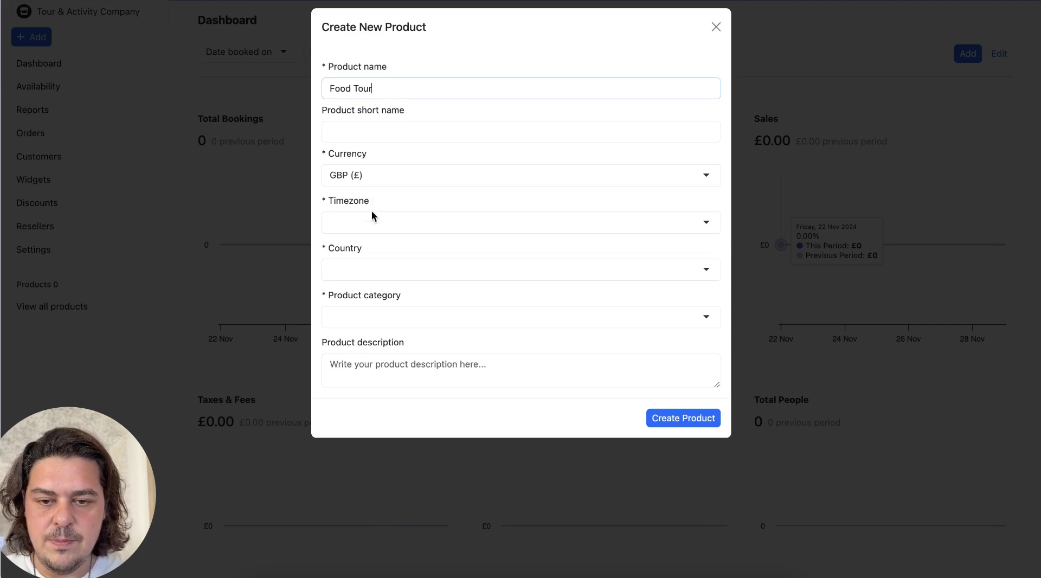
Step: Set timezone London, country United Kingdom and category Food Tour, then create the product
{"action": "left_click", "coordinate": [373, 221]}
{"action": "type", "text": "London"}
{"action": "left_click", "coordinate": [368, 253]}
{"action": "left_click", "coordinate": [364, 269]}
{"action": "type", "text": "Uni"}
{"action": "left_click", "coordinate": [373, 315]}
{"action": "left_click", "coordinate": [374, 318]}
{"action": "type", "text": "Fpp"}
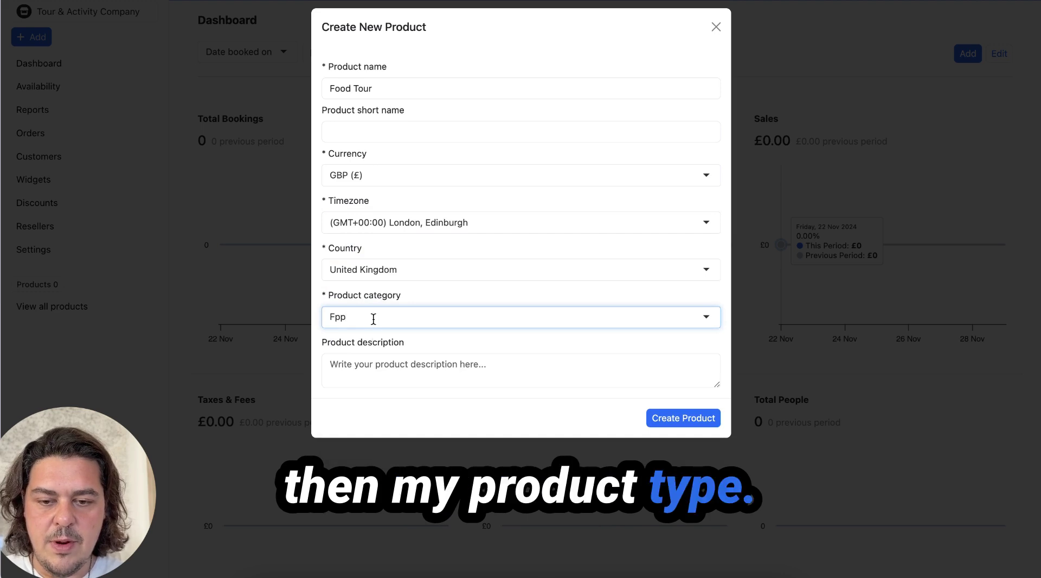
{"action": "key", "text": "BackSpace"}
{"action": "key", "text": "BackSpace"}
{"action": "type", "text": "ood"}
{"action": "left_click", "coordinate": [372, 342]}
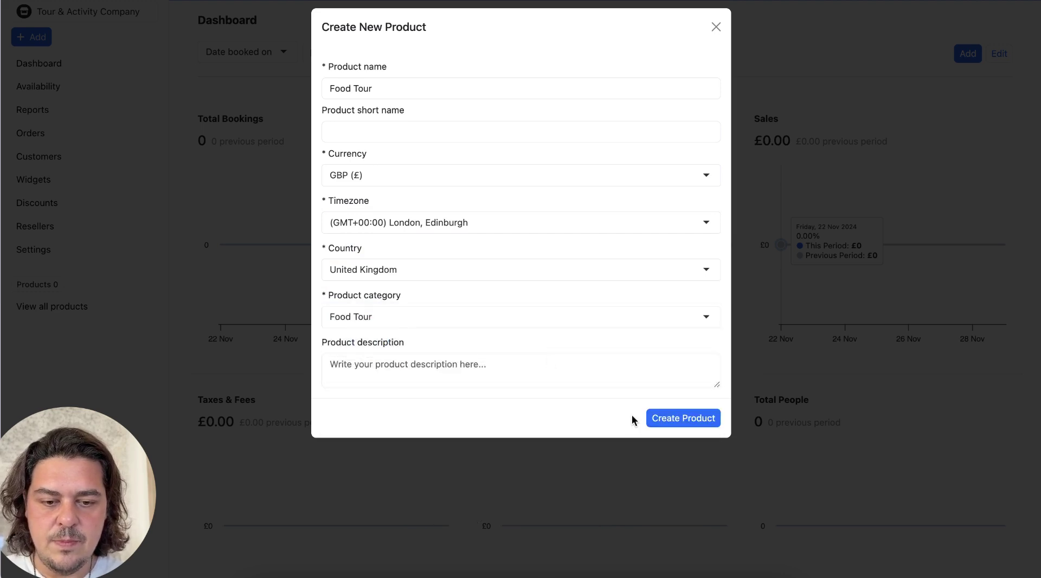
{"action": "left_click", "coordinate": [676, 417]}
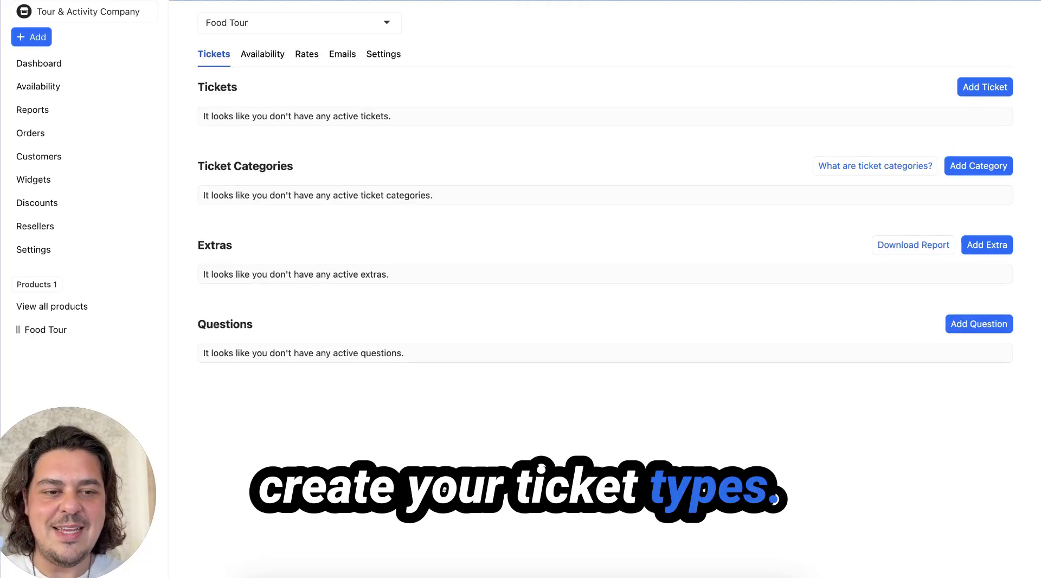
Step: Add an Adult ticket at £40 with order limit 10 and description 'Valid'
{"action": "left_click", "coordinate": [997, 87]}
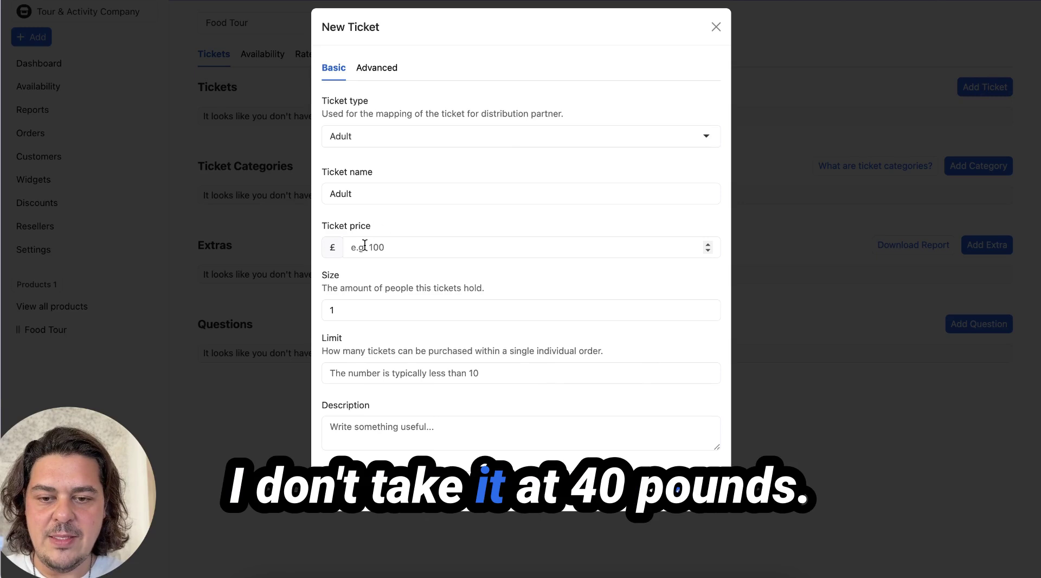
{"action": "type", "text": "40"}
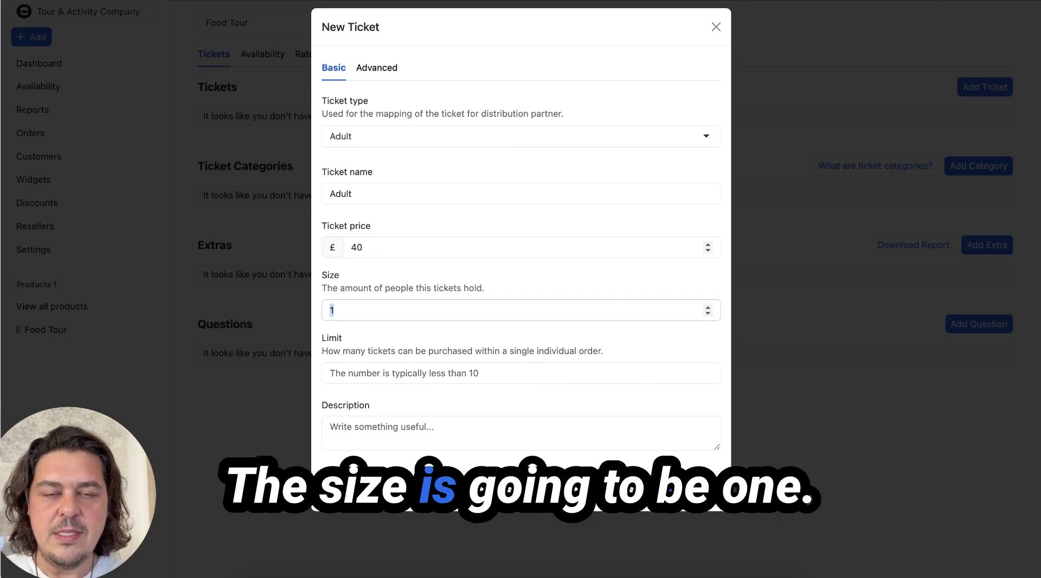
{"action": "left_click", "coordinate": [488, 373]}
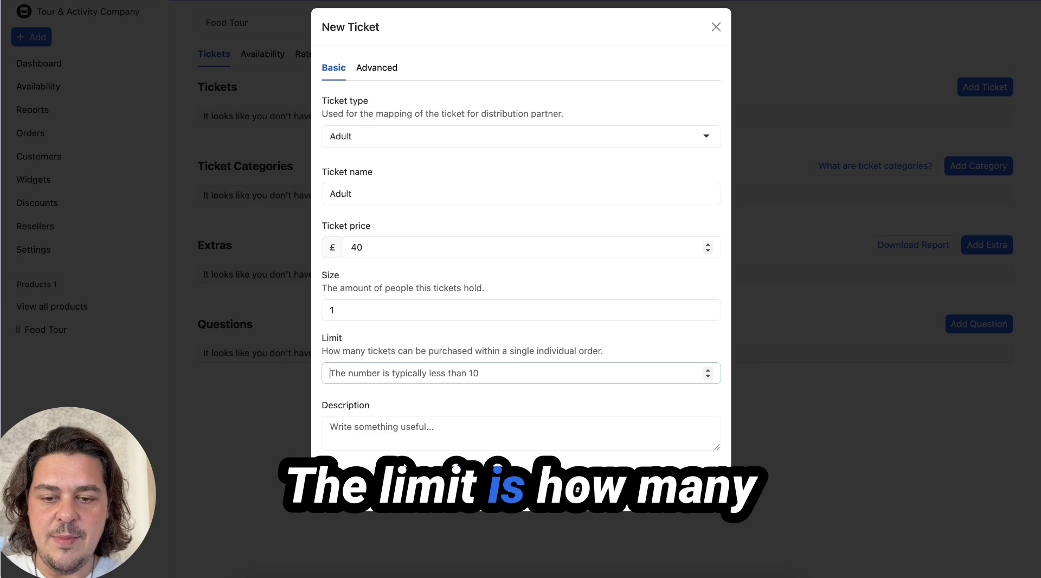
{"action": "type", "text": "10"}
{"action": "left_click", "coordinate": [700, 433]}
{"action": "type", "text": "Valid for one"}
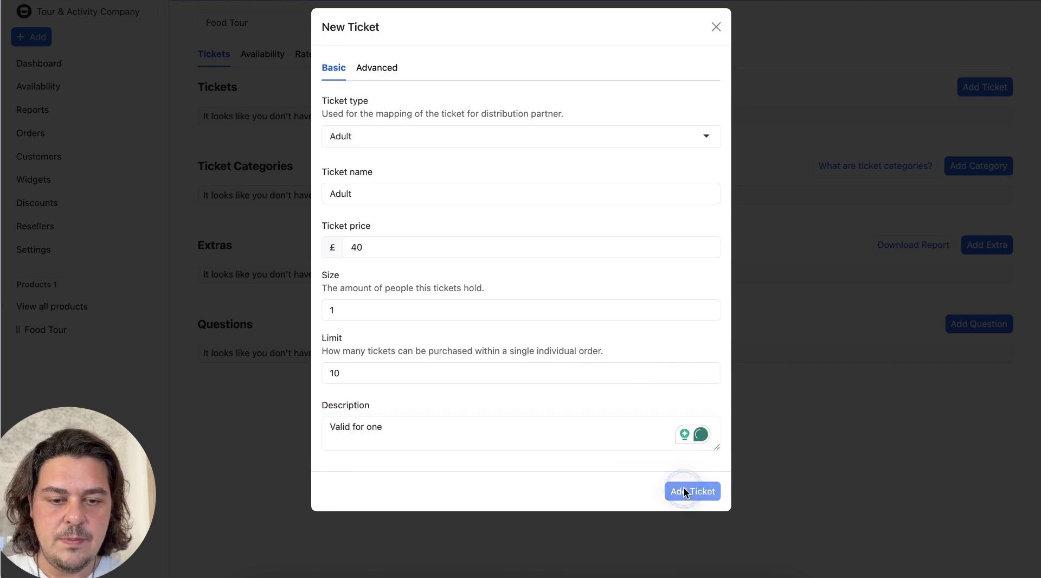
{"action": "left_click", "coordinate": [684, 491]}
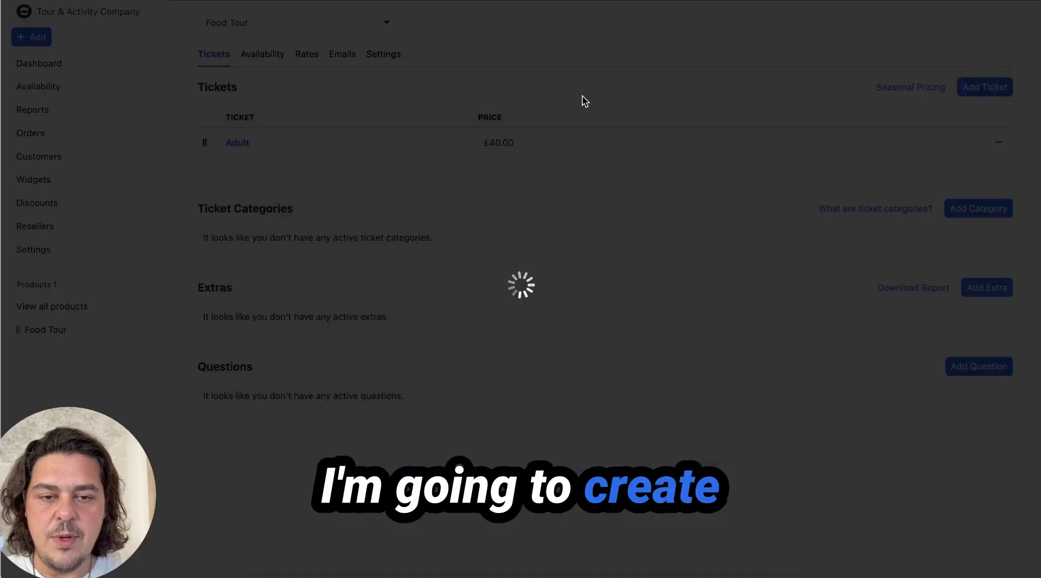
Step: Add a Child ticket at £20 with order limit 10 and description 'UNder'
{"action": "left_click", "coordinate": [363, 138]}
{"action": "left_click", "coordinate": [364, 193]}
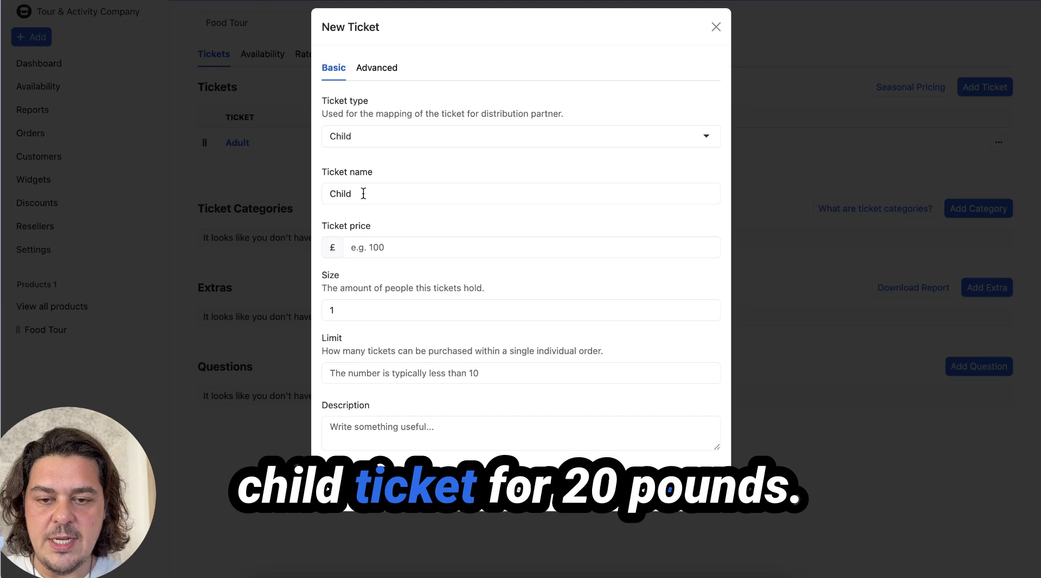
{"action": "left_click", "coordinate": [376, 248]}
{"action": "type", "text": "20"}
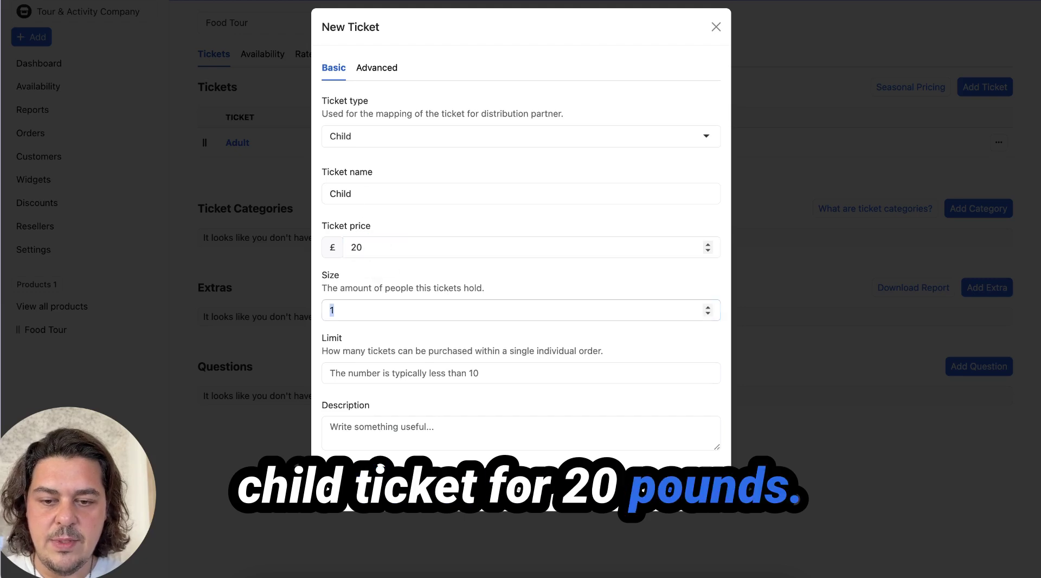
{"action": "key", "text": "Tab"}
{"action": "type", "text": "10"}
{"action": "key", "text": "Tab"}
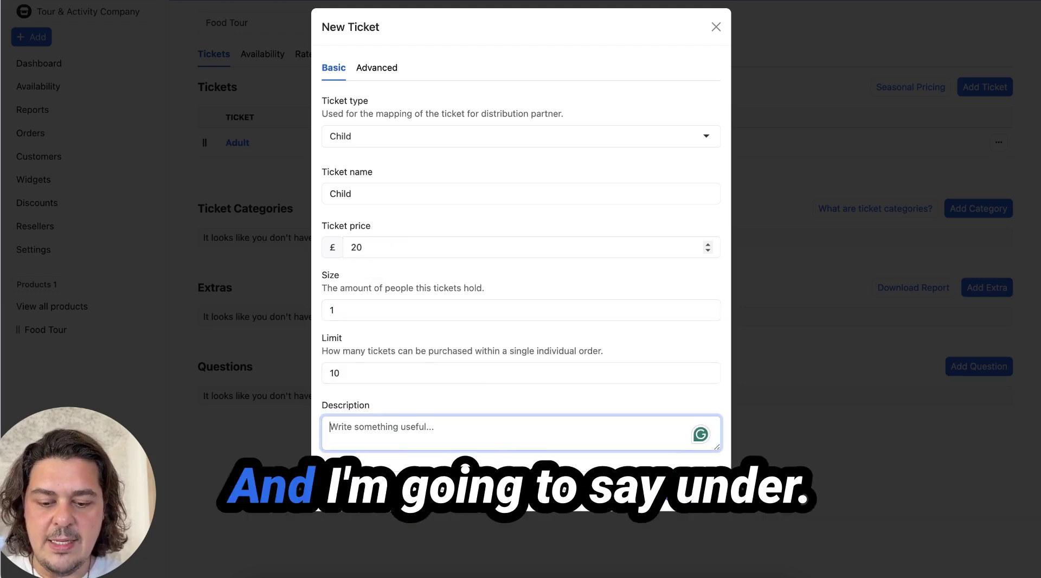
{"action": "type", "text": "UNder 16"}
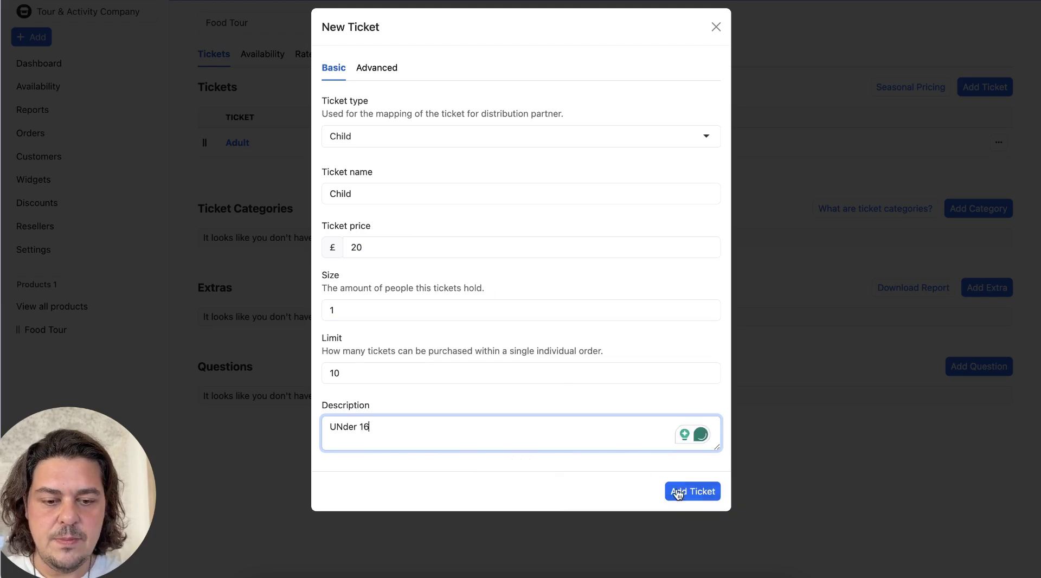
{"action": "left_click", "coordinate": [677, 492]}
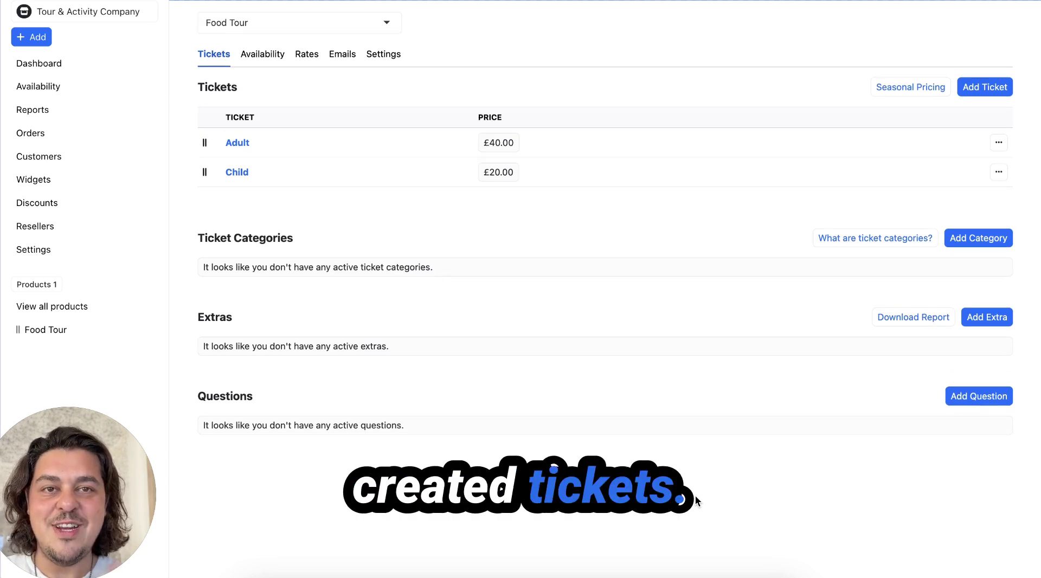
Step: Create an 'All Year' season in the product's Availability settings
{"action": "left_click", "coordinate": [269, 60]}
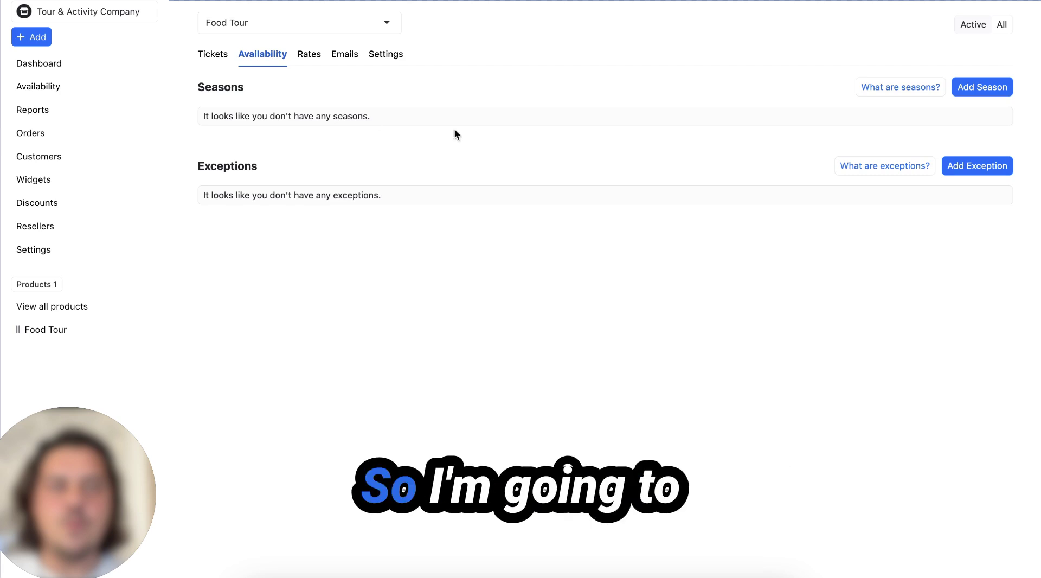
{"action": "left_click", "coordinate": [990, 89]}
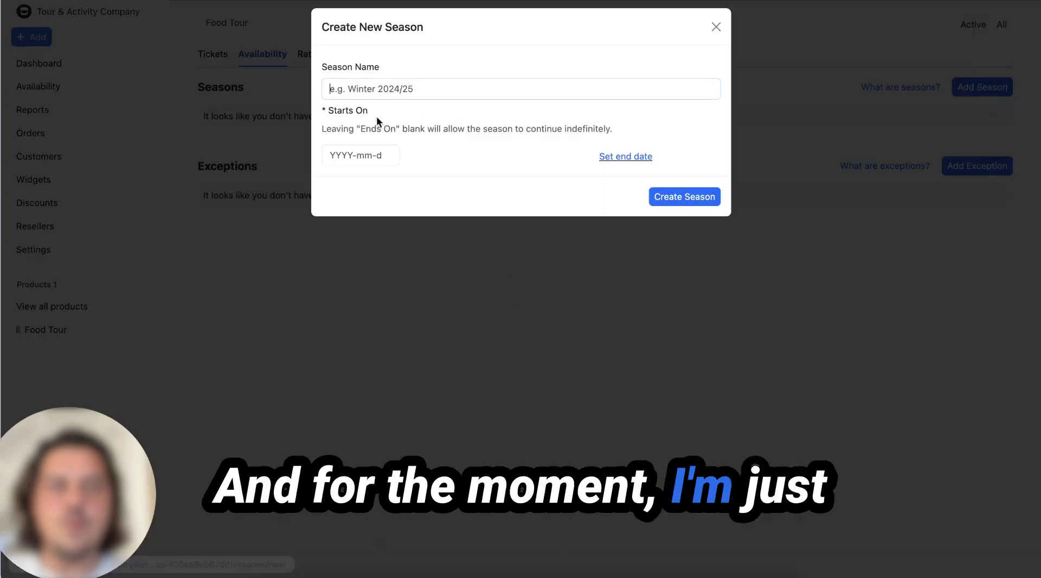
{"action": "type", "text": "All Year"}
{"action": "left_click", "coordinate": [345, 162]}
{"action": "left_click", "coordinate": [666, 202]}
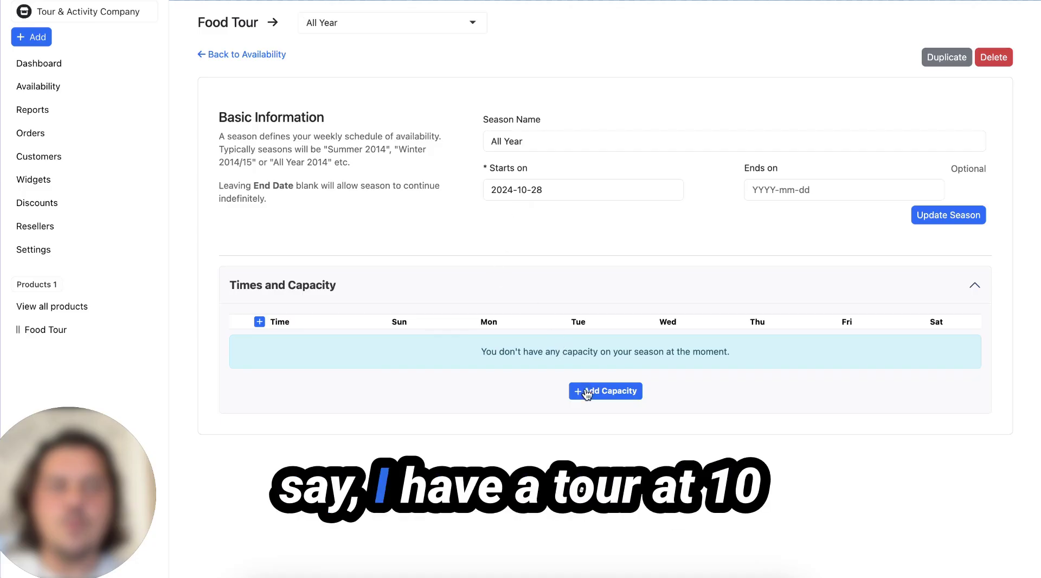
Step: Add 10:00 and 14:00 departure times, each with capacity 10
{"action": "left_click", "coordinate": [587, 392]}
{"action": "type", "text": "10:00"}
{"action": "key", "text": "Tab"}
{"action": "type", "text": "10"}
{"action": "key", "text": "Return"}
{"action": "left_click", "coordinate": [604, 373]}
{"action": "left_click", "coordinate": [686, 372]}
{"action": "type", "text": "14:00"}
{"action": "key", "text": "Tab"}
{"action": "type", "text": "10"}
{"action": "key", "text": "Return"}
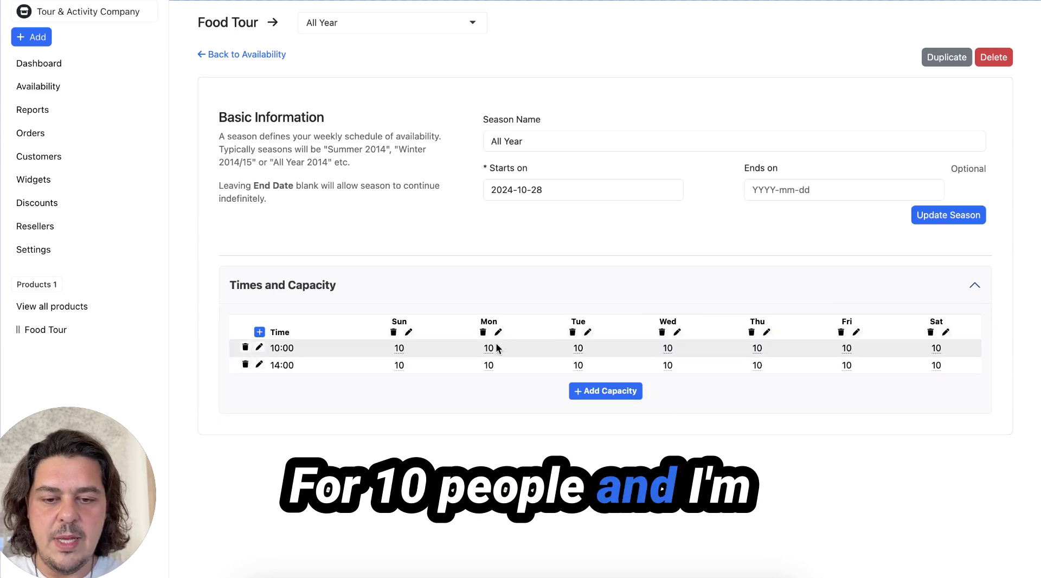
Step: Remove all Monday availability and delete the Tuesday 10:00 slot
{"action": "left_click", "coordinate": [482, 333]}
{"action": "left_click", "coordinate": [572, 344]}
{"action": "left_click", "coordinate": [578, 348]}
{"action": "left_click", "coordinate": [546, 482]}
{"action": "left_click", "coordinate": [588, 340]}
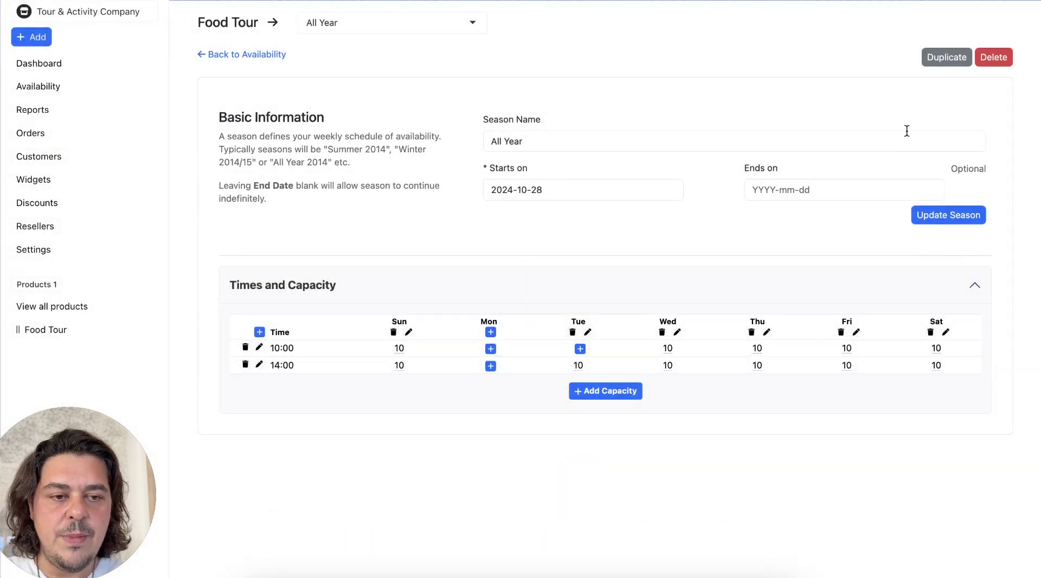
{"action": "left_click", "coordinate": [930, 62]}
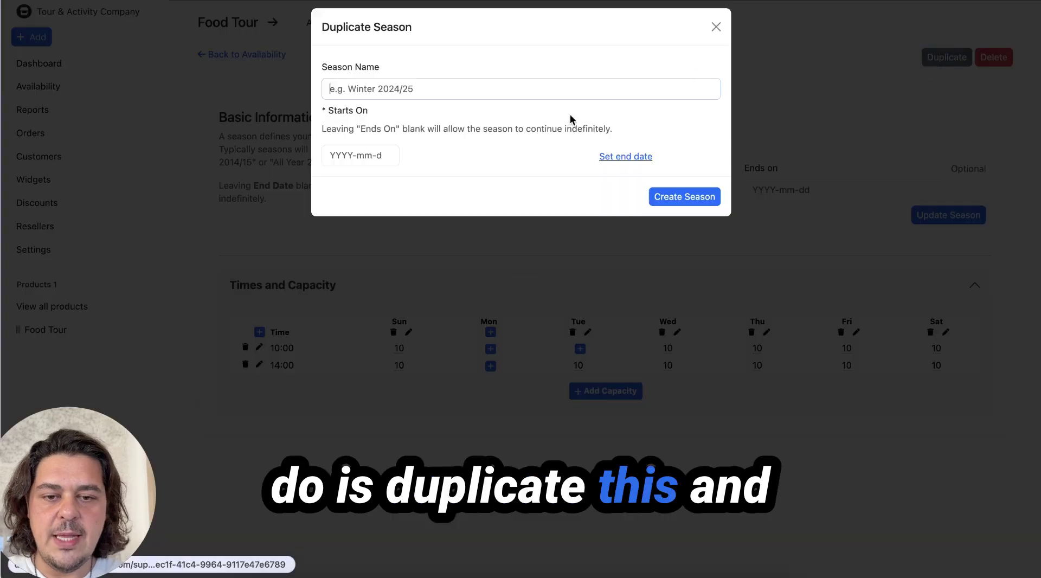
Step: Name the duplicated season 'Summer' with a start date of 1 May 2025
{"action": "left_click", "coordinate": [453, 93]}
{"action": "type", "text": "Summer"}
{"action": "left_click", "coordinate": [351, 156]}
{"action": "left_click", "coordinate": [390, 178]}
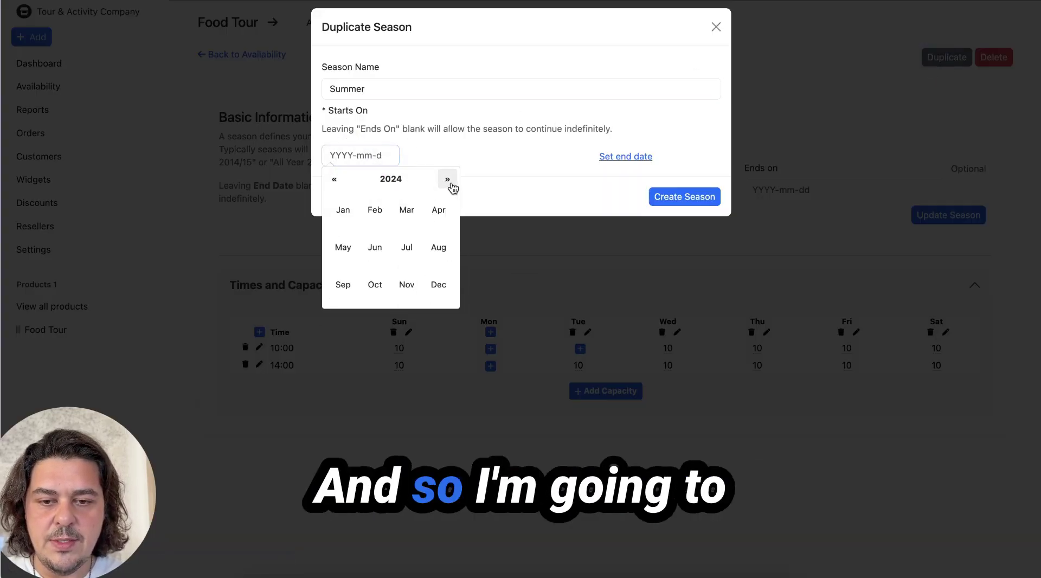
{"action": "left_click", "coordinate": [350, 244]}
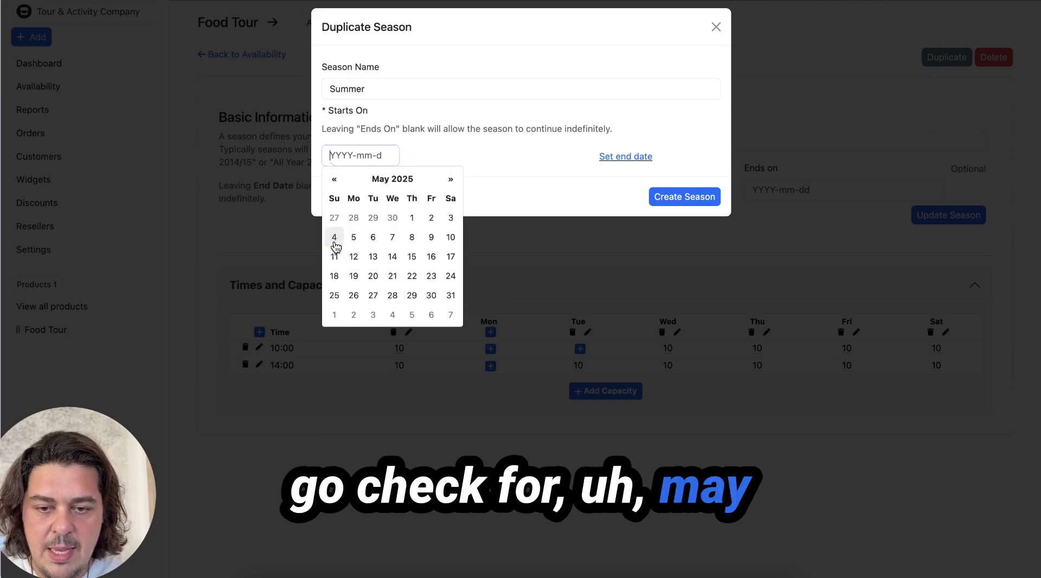
{"action": "left_click", "coordinate": [411, 219]}
Step: Give Summer an end date of 30 September 2025 and create the season
{"action": "left_click", "coordinate": [607, 158]}
{"action": "left_click", "coordinate": [364, 222]}
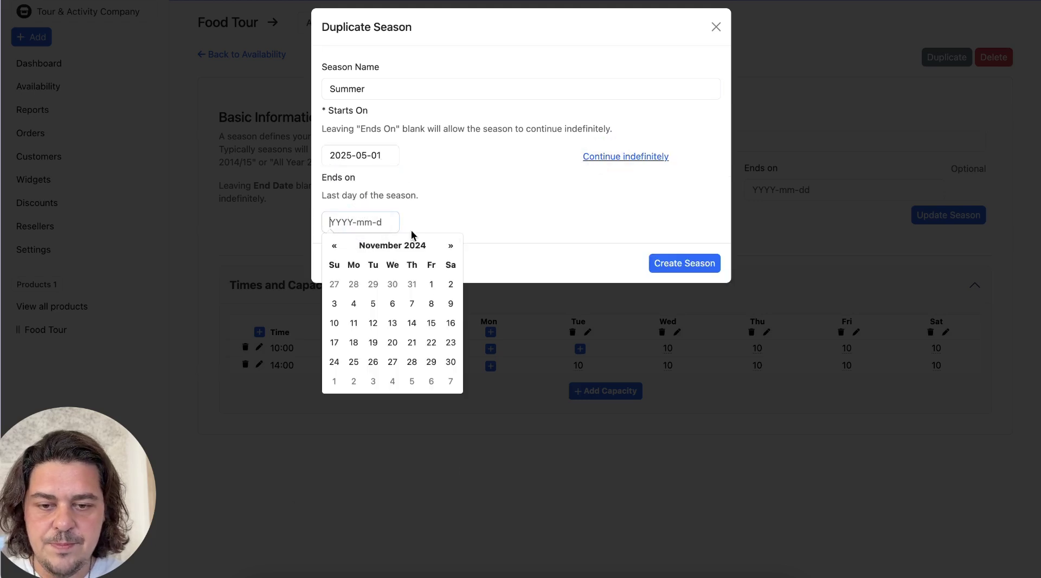
{"action": "left_click", "coordinate": [415, 250]}
{"action": "left_click", "coordinate": [444, 249]}
{"action": "left_click", "coordinate": [343, 351]}
{"action": "left_click", "coordinate": [374, 362]}
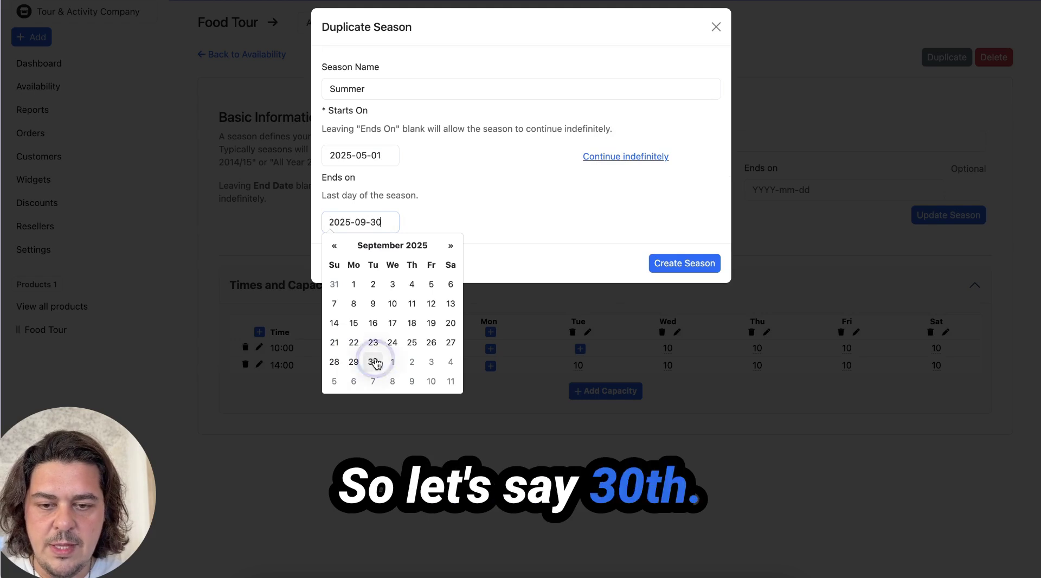
{"action": "left_click", "coordinate": [542, 256]}
{"action": "left_click", "coordinate": [663, 263]}
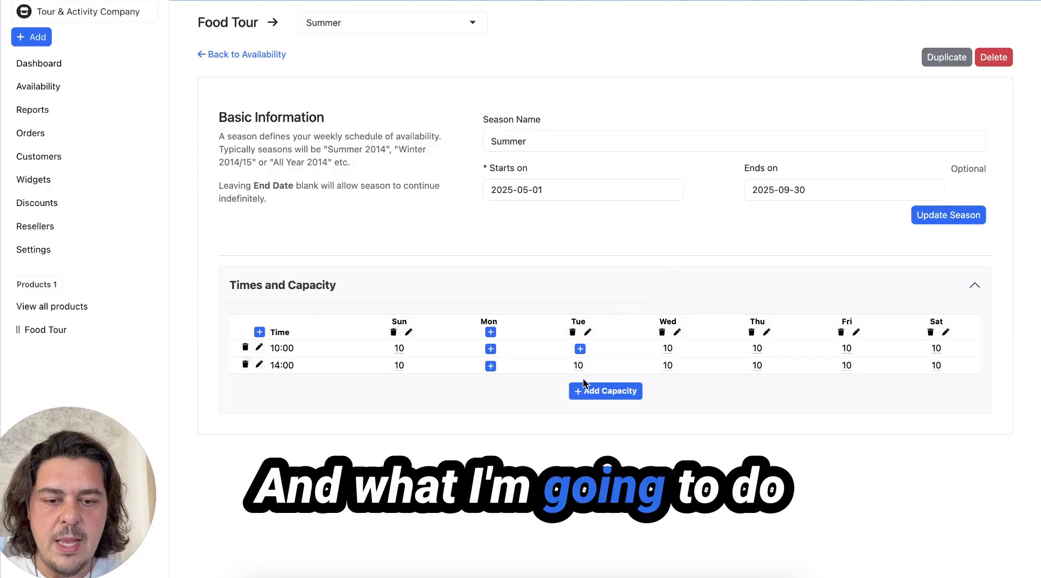
{"action": "left_click", "coordinate": [587, 395]}
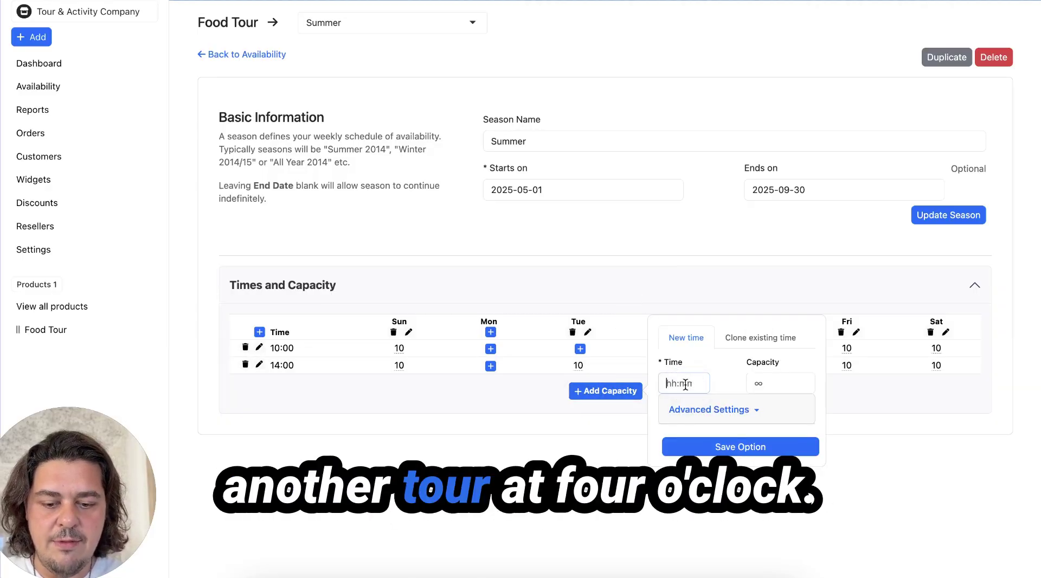
Step: Add 16:00 and 18:00 departure times to Summer with capacity 10
{"action": "type", "text": "16:00"}
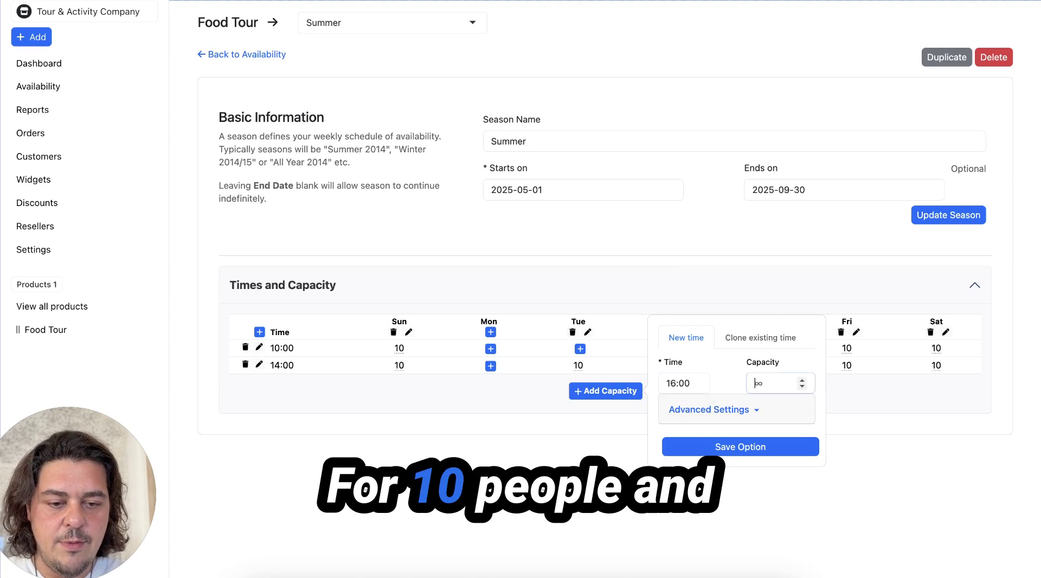
{"action": "type", "text": "10"}
{"action": "key", "text": "Return"}
{"action": "left_click", "coordinate": [605, 412]}
{"action": "left_click", "coordinate": [679, 400]}
{"action": "type", "text": "18:00"}
{"action": "key", "text": "Tab"}
{"action": "type", "text": "10"}
{"action": "key", "text": "Return"}
Step: Set capacity 10 for Monday 10:00, Monday 14:00 and Tuesday 10:00, then return to seasons
{"action": "left_click", "coordinate": [490, 348]}
{"action": "left_click", "coordinate": [448, 398]}
{"action": "type", "text": "10"}
{"action": "key", "text": "Return"}
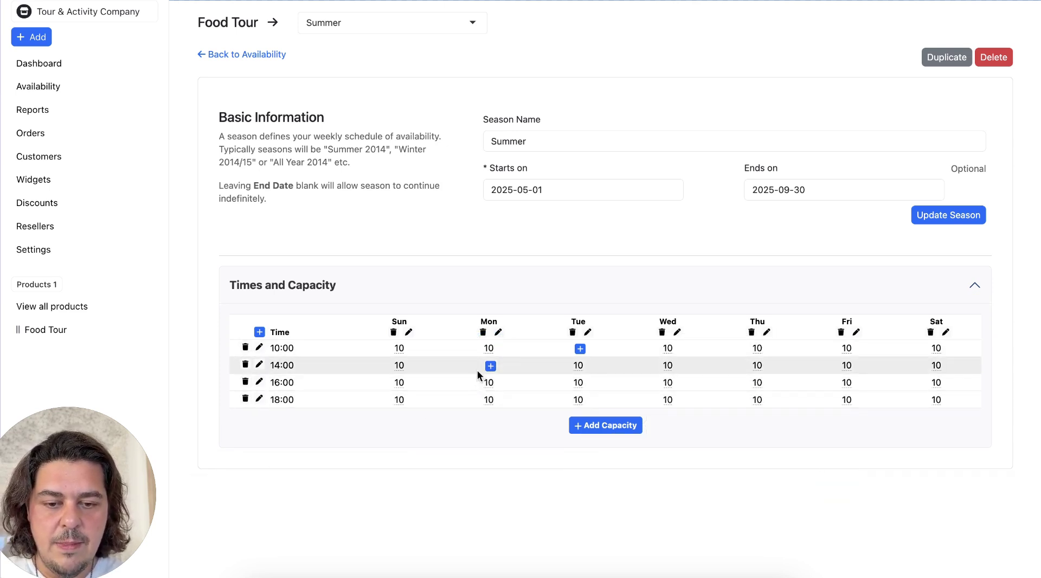
{"action": "left_click", "coordinate": [490, 366]}
{"action": "left_click", "coordinate": [448, 417]}
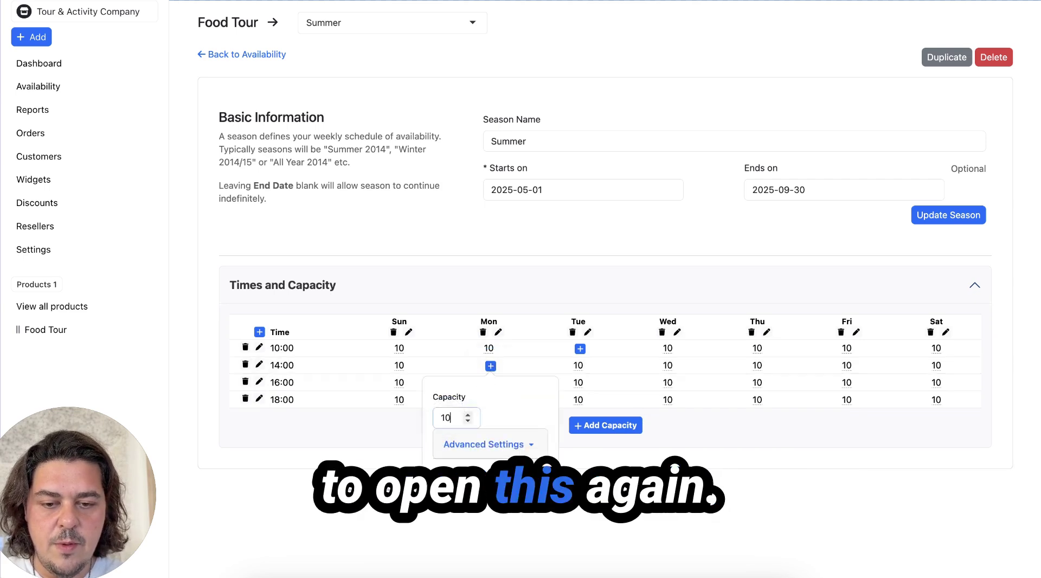
{"action": "key", "text": "Return"}
{"action": "left_click", "coordinate": [580, 348]}
{"action": "left_click", "coordinate": [531, 399]}
{"action": "type", "text": "10"}
{"action": "key", "text": "Return"}
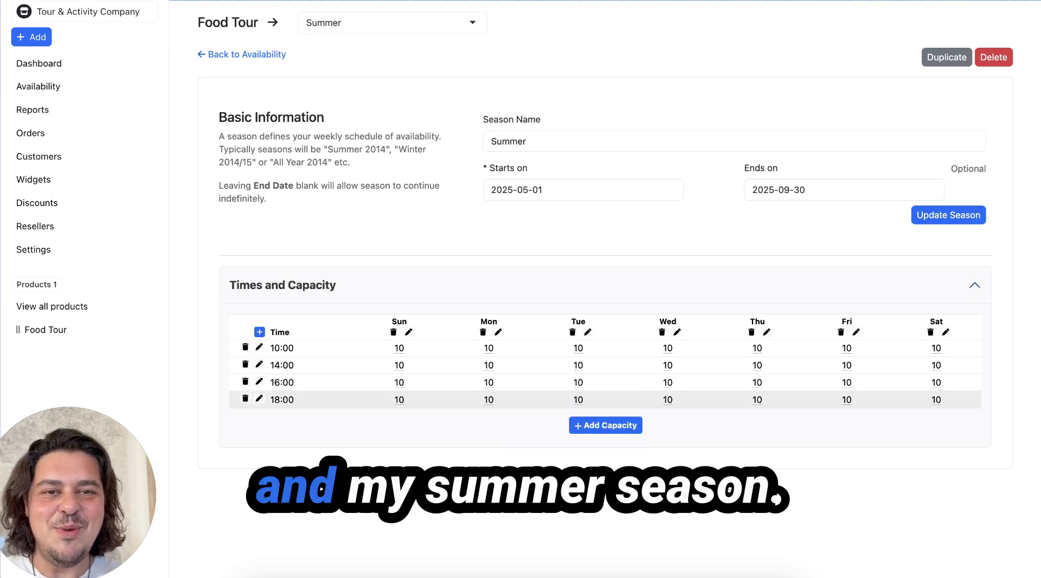
{"action": "left_click", "coordinate": [217, 55]}
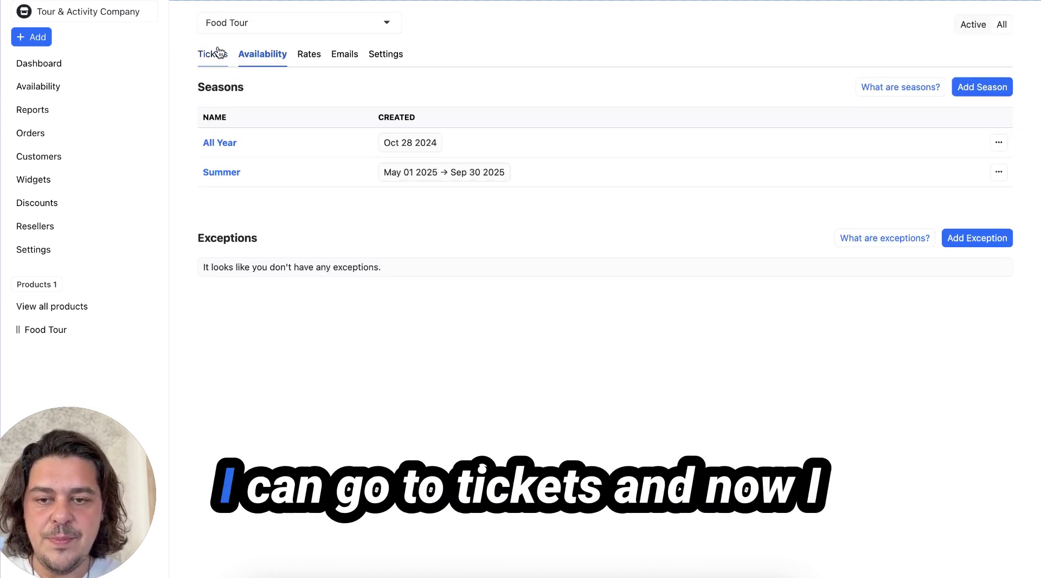
Step: Open Summer seasonal pricing and set the Adult 10:00 price to £50
{"action": "left_click", "coordinate": [217, 54]}
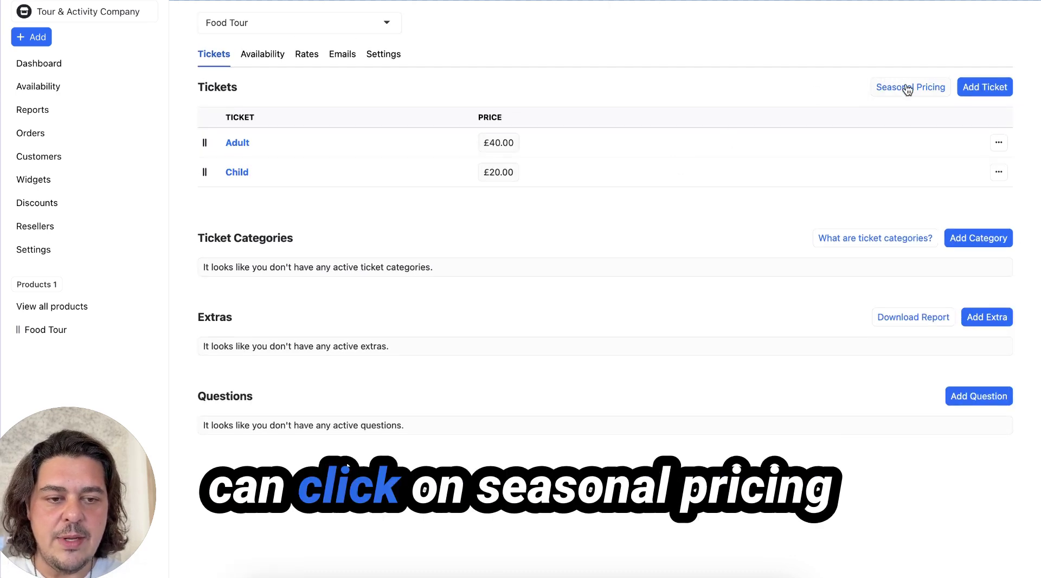
{"action": "left_click", "coordinate": [908, 89]}
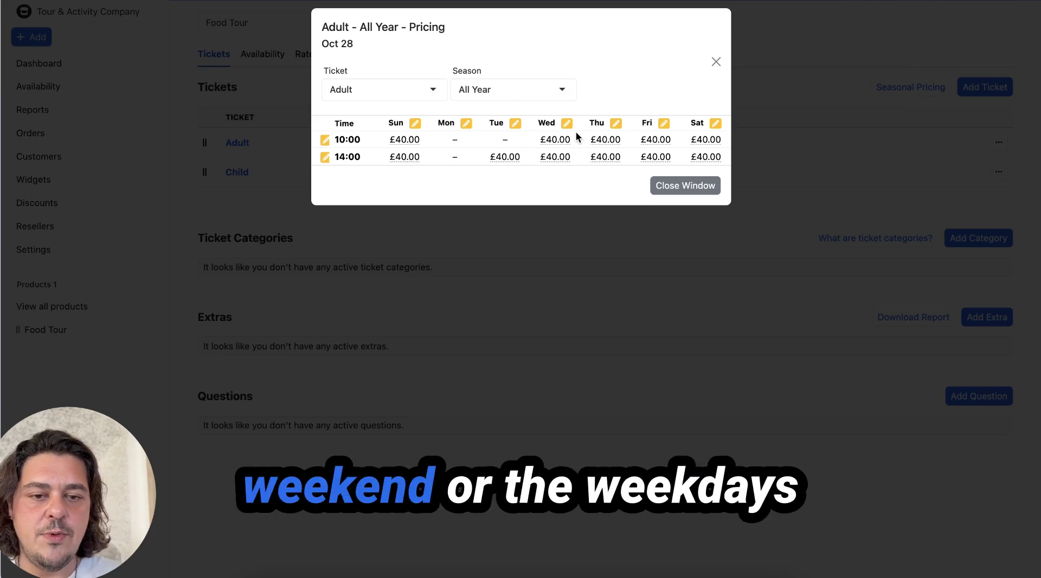
{"action": "left_click", "coordinate": [540, 86]}
{"action": "left_click", "coordinate": [511, 151]}
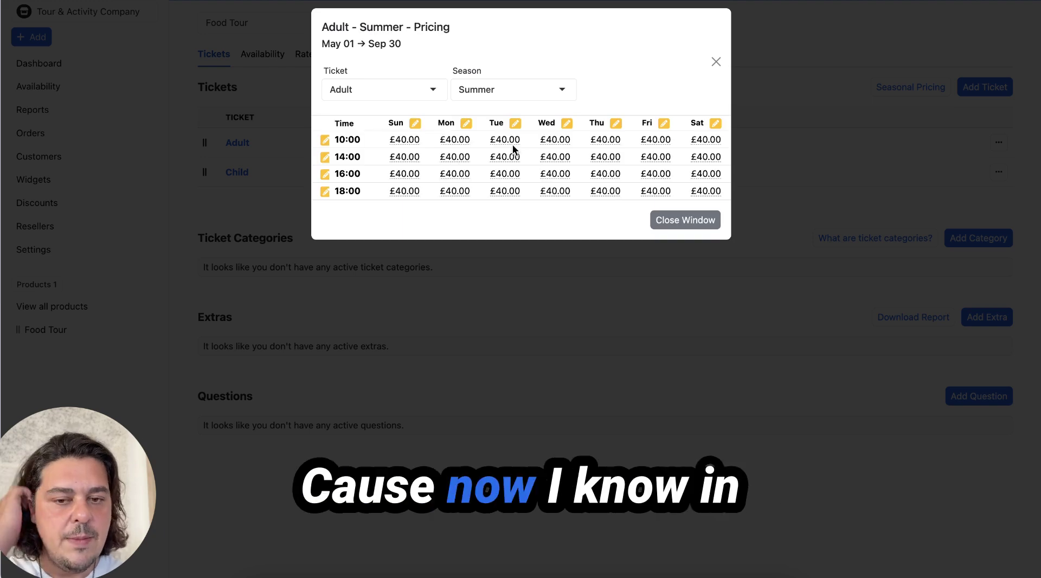
{"action": "left_click", "coordinate": [324, 140]}
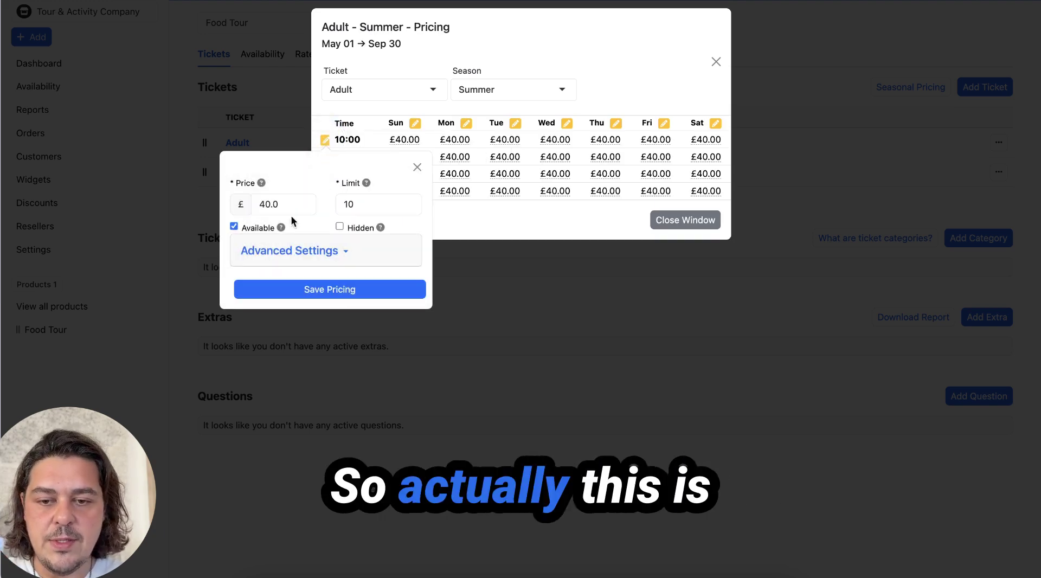
{"action": "type", "text": "50"}
{"action": "key", "text": "Return"}
Step: Set the Adult Summer price to £50 for the 14:00, 16:00 and 18:00 slots
{"action": "left_click", "coordinate": [323, 161]}
{"action": "left_click", "coordinate": [261, 221]}
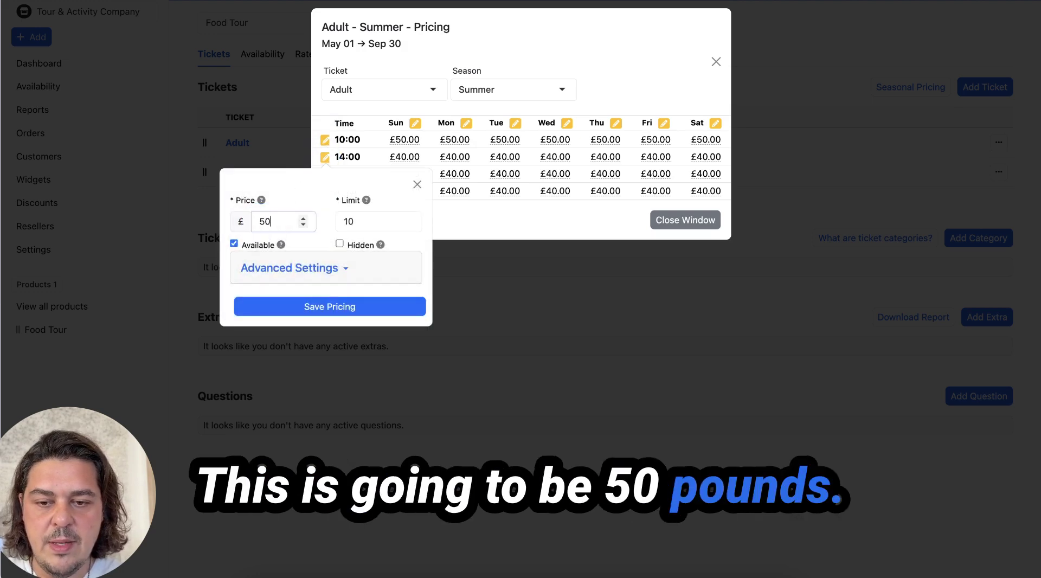
{"action": "key", "text": "Return"}
{"action": "left_click", "coordinate": [324, 174]}
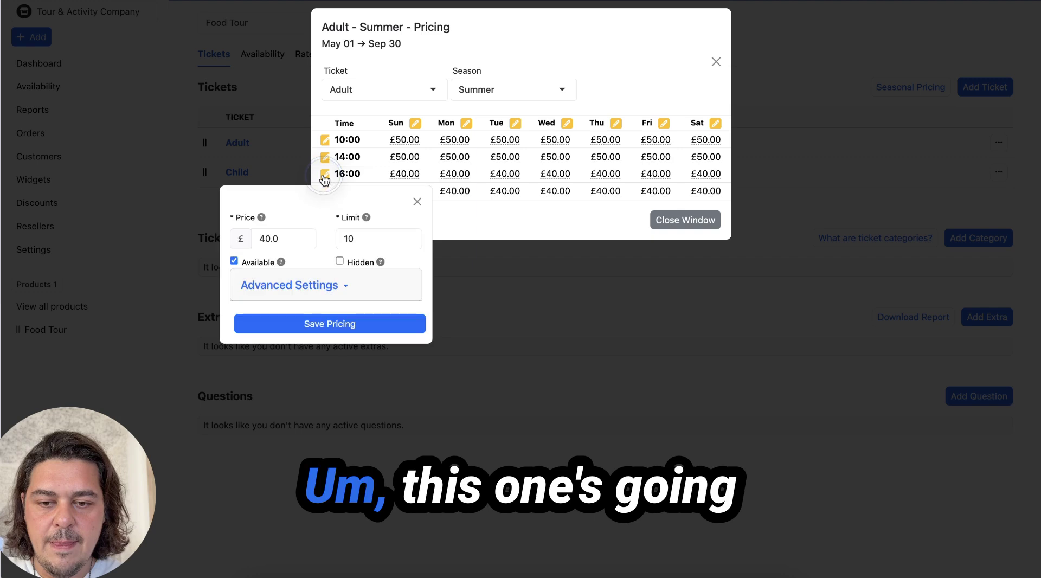
{"action": "left_click", "coordinate": [273, 231]}
{"action": "type", "text": "50"}
{"action": "key", "text": "Return"}
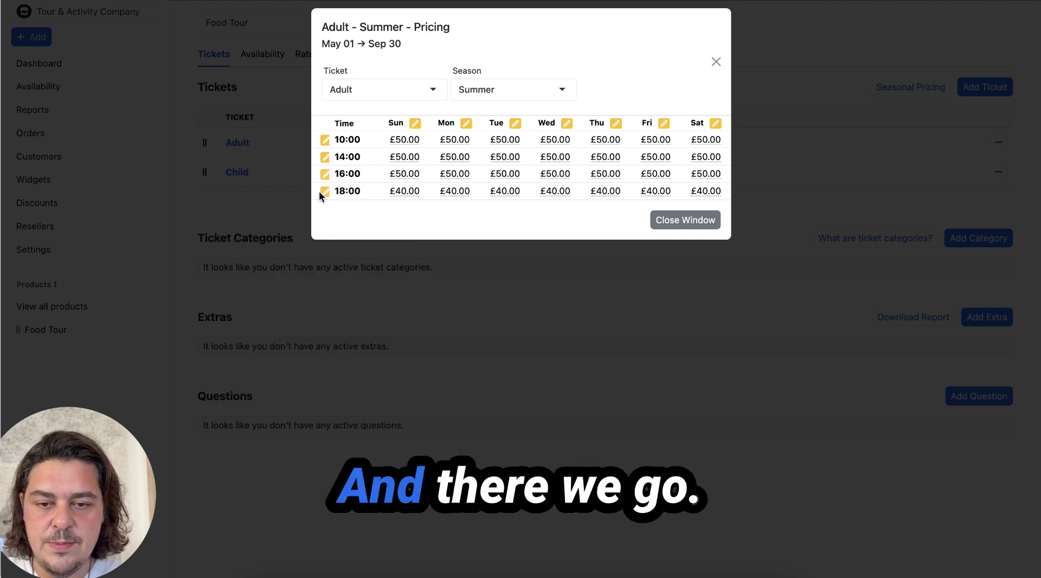
{"action": "left_click", "coordinate": [323, 192]}
{"action": "left_click", "coordinate": [274, 253]}
{"action": "type", "text": "50"}
{"action": "key", "text": "Return"}
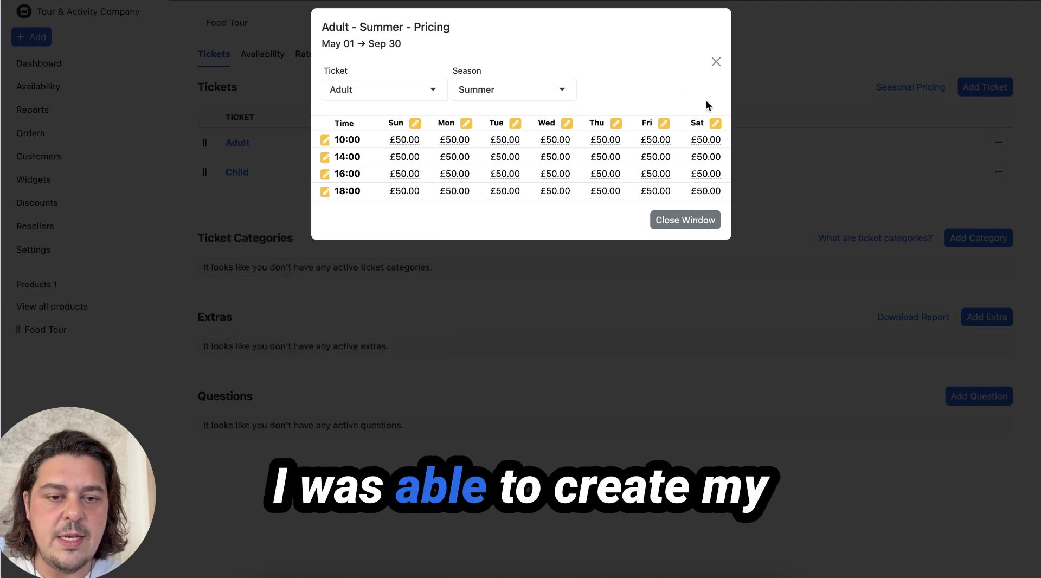
Step: Close the pricing grid, check the Rates tab and go to the product's emails
{"action": "left_click", "coordinate": [685, 220]}
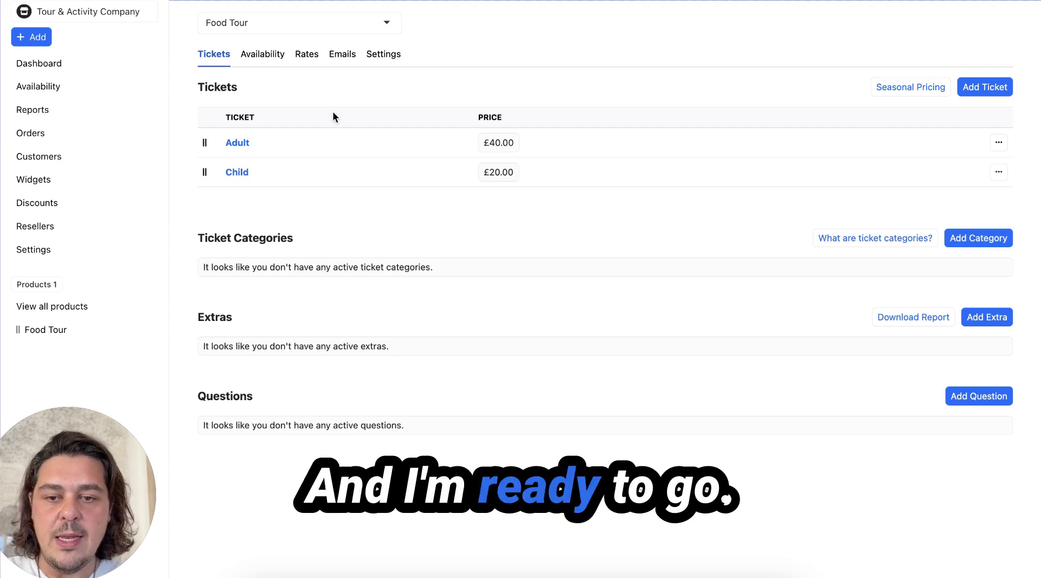
{"action": "left_click", "coordinate": [307, 55]}
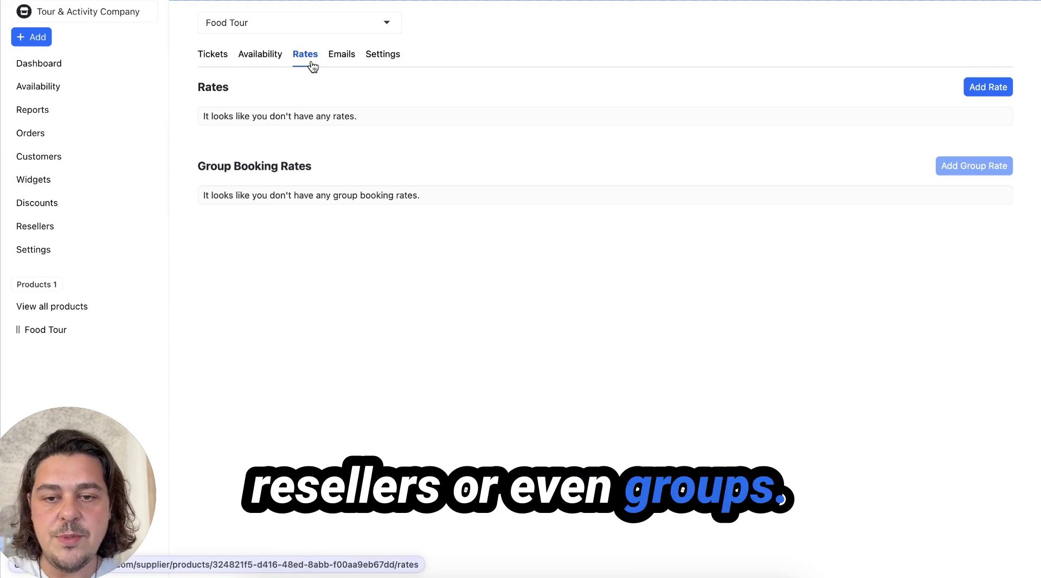
{"action": "left_click", "coordinate": [336, 56]}
{"action": "scroll", "coordinate": [435, 223], "scroll_direction": "down", "scroll_amount": 5}
Step: Edit and save the Abandoned Booking Recovery Email, then browse the remaining email templates
{"action": "left_click", "coordinate": [697, 193]}
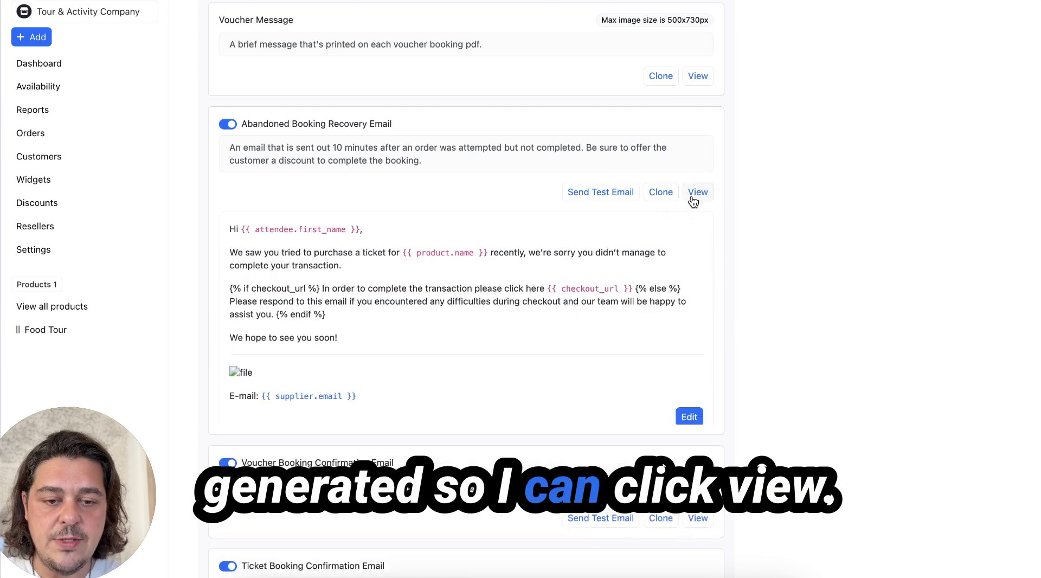
{"action": "left_click", "coordinate": [688, 417]}
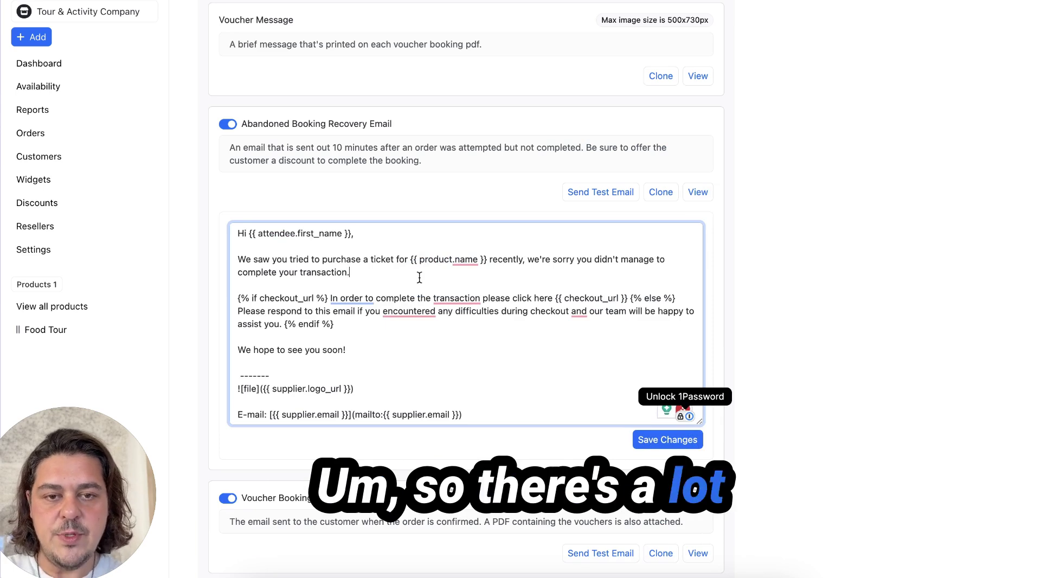
{"action": "left_click", "coordinate": [681, 450]}
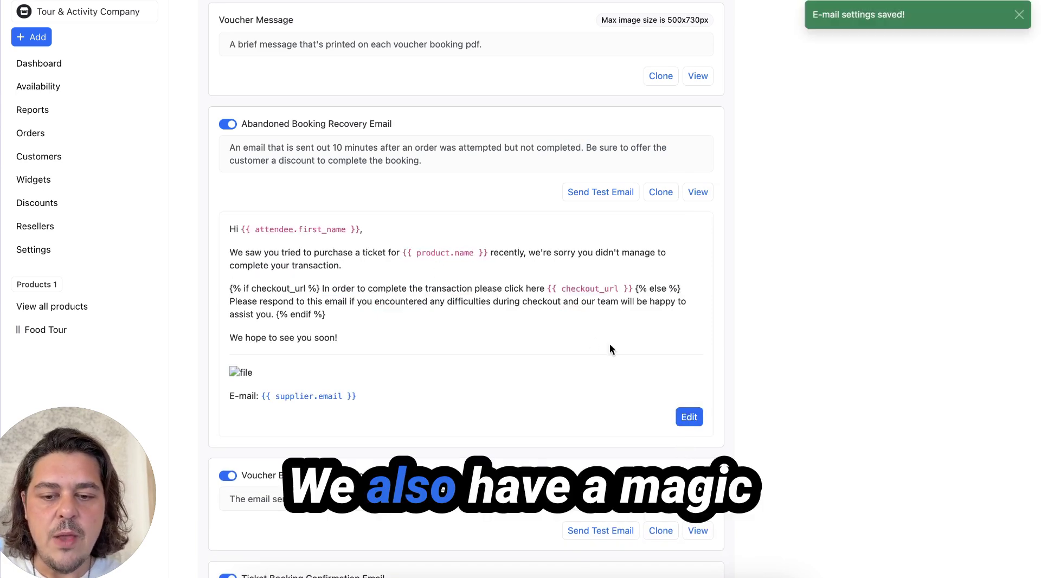
{"action": "scroll", "coordinate": [590, 337], "scroll_direction": "down", "scroll_amount": 5}
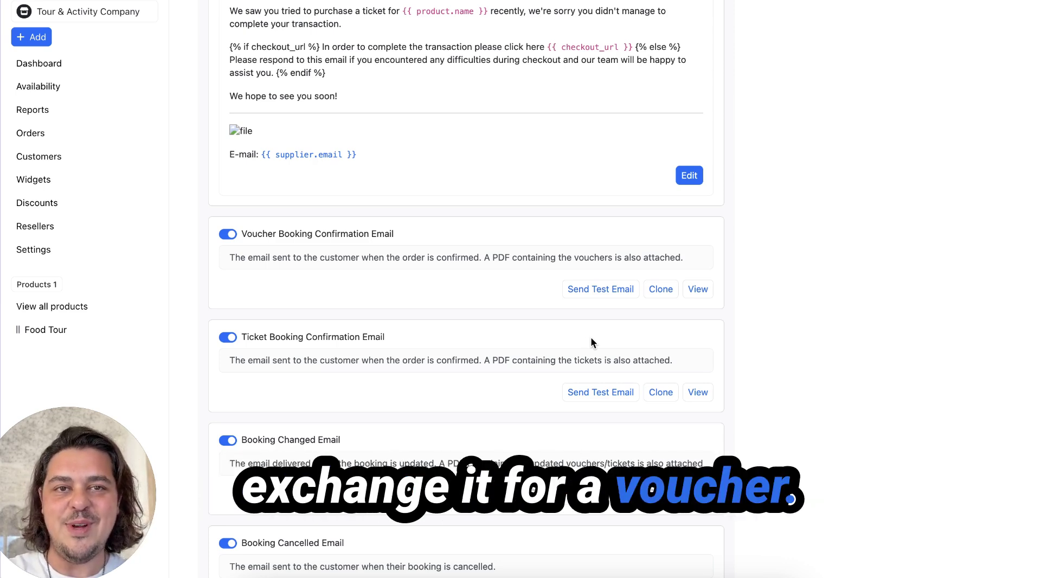
{"action": "scroll", "coordinate": [591, 338], "scroll_direction": "down", "scroll_amount": 8}
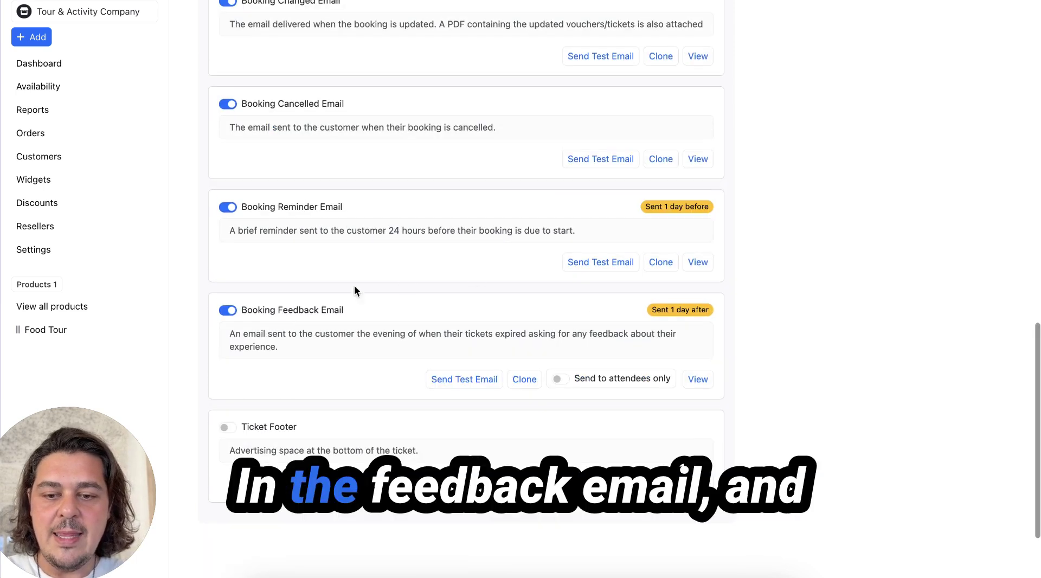
{"action": "left_click", "coordinate": [302, 309]}
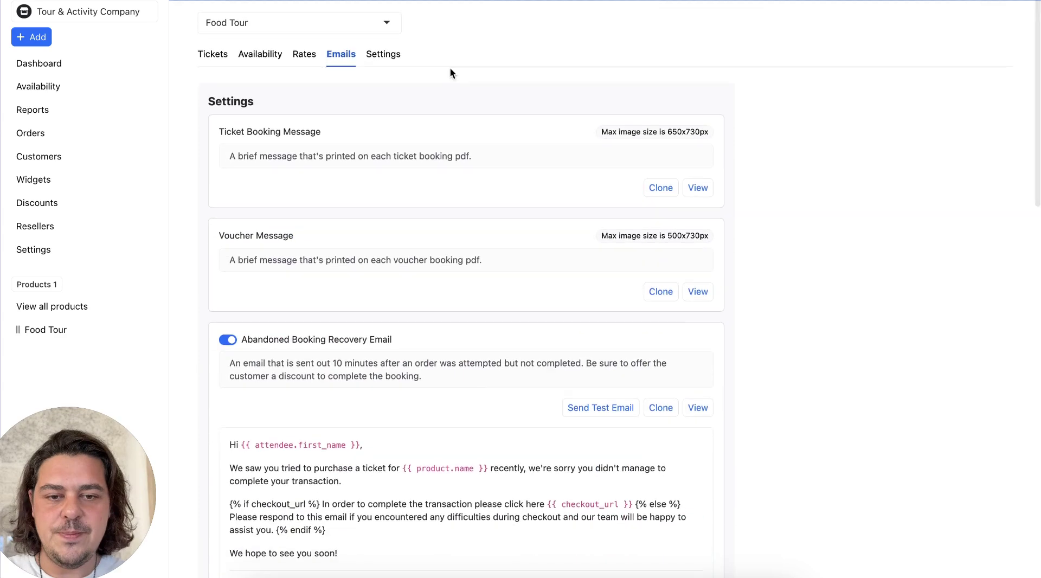
Step: Open Food Tour's Settings at Ticket Availability Cutoff and scroll to Product Address
{"action": "left_click", "coordinate": [382, 58]}
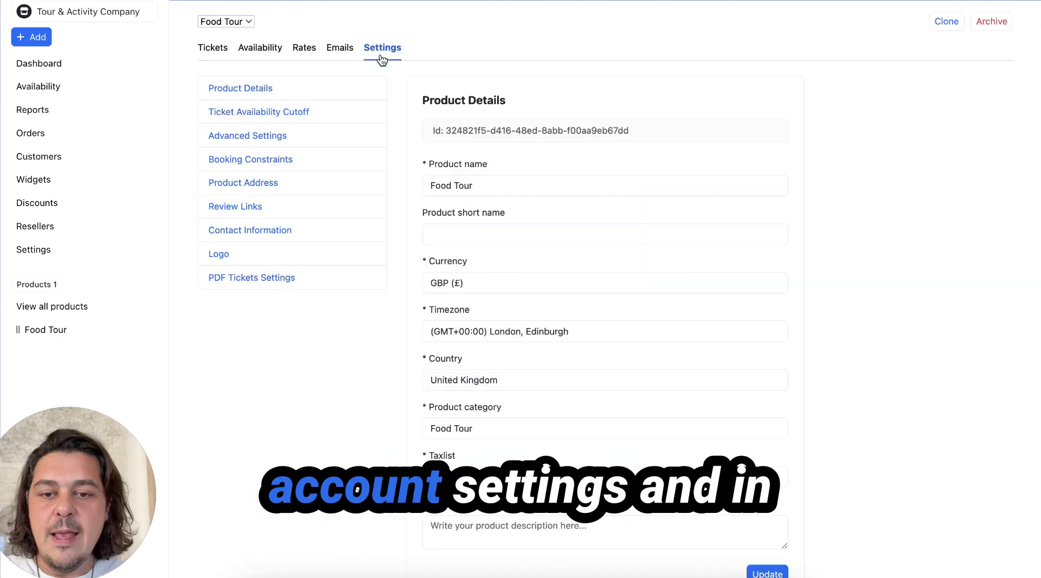
{"action": "left_click", "coordinate": [299, 124]}
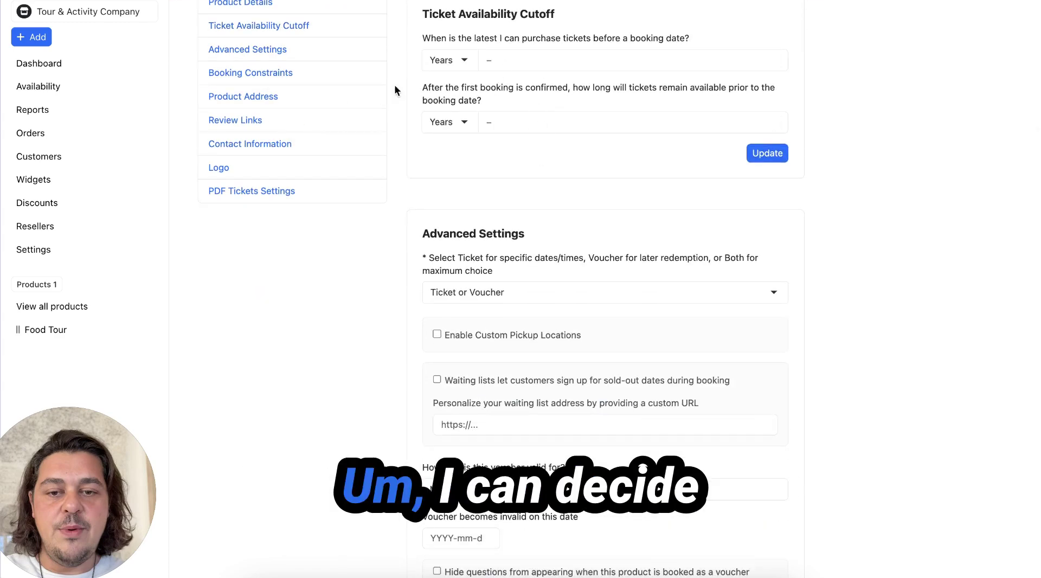
{"action": "scroll", "coordinate": [498, 228], "scroll_direction": "down", "scroll_amount": 2}
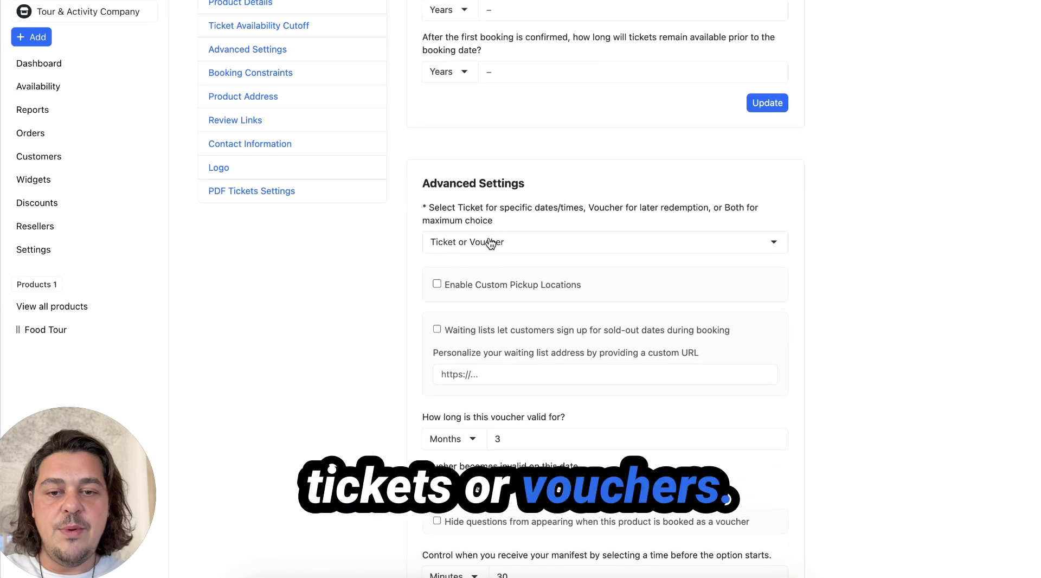
{"action": "scroll", "coordinate": [490, 243], "scroll_direction": "down", "scroll_amount": 7}
{"action": "scroll", "coordinate": [489, 237], "scroll_direction": "up", "scroll_amount": 2}
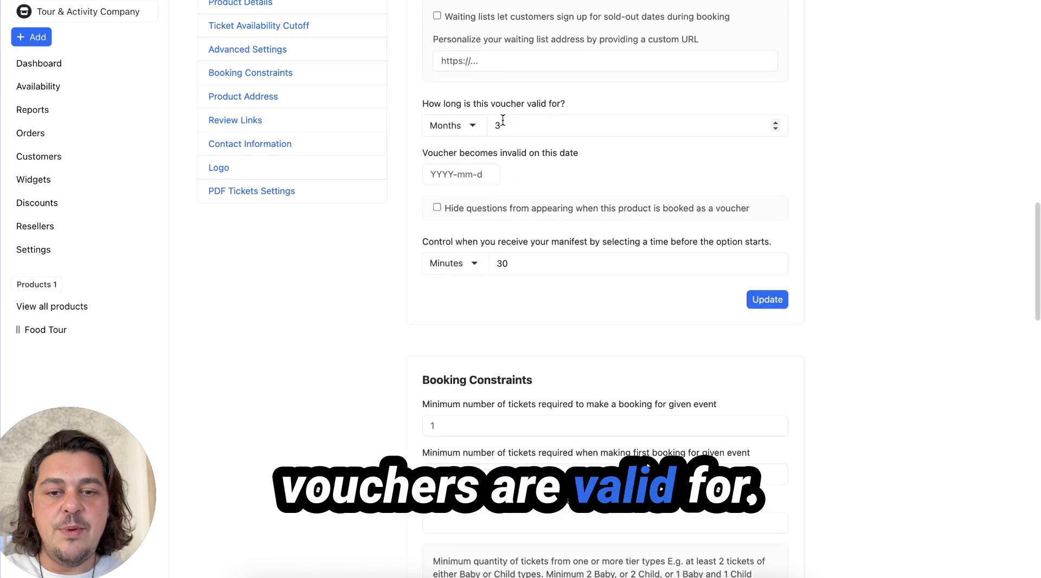
{"action": "scroll", "coordinate": [510, 177], "scroll_direction": "down", "scroll_amount": 5}
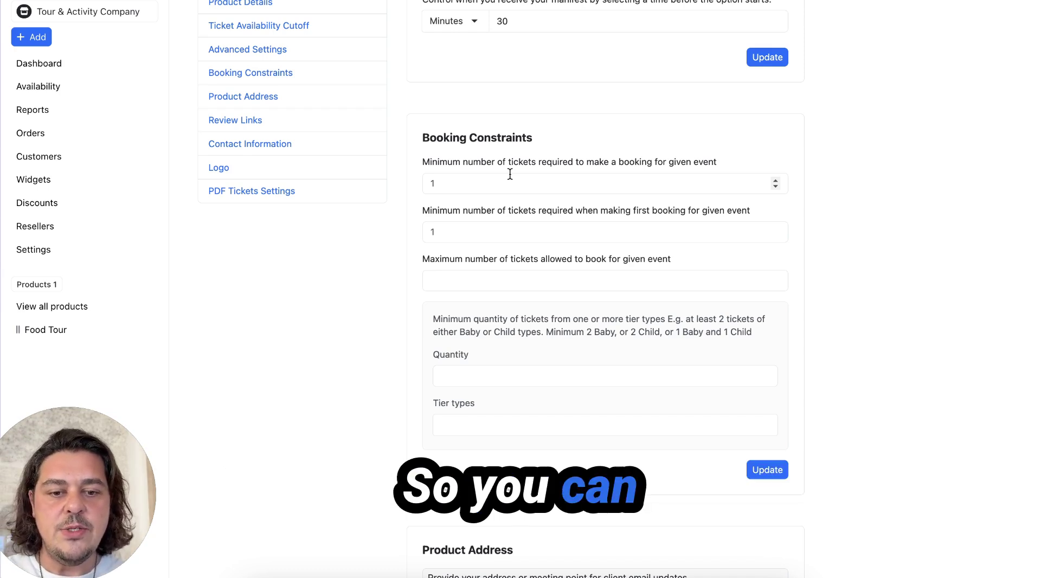
{"action": "scroll", "coordinate": [510, 174], "scroll_direction": "down", "scroll_amount": 4}
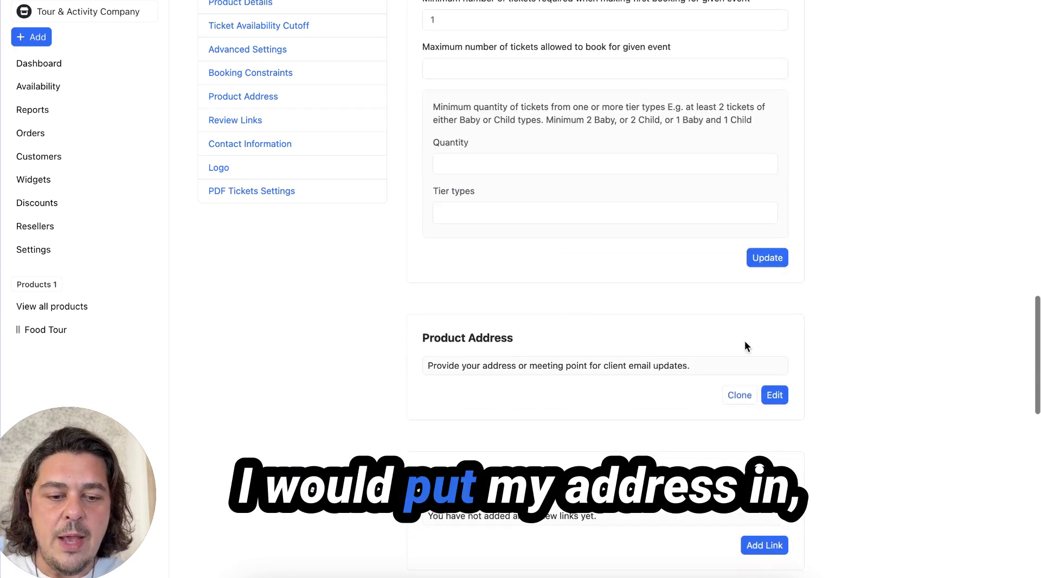
Step: Search for the street address, pick the matching London suggestion and save it as the product address
{"action": "left_click", "coordinate": [775, 402]}
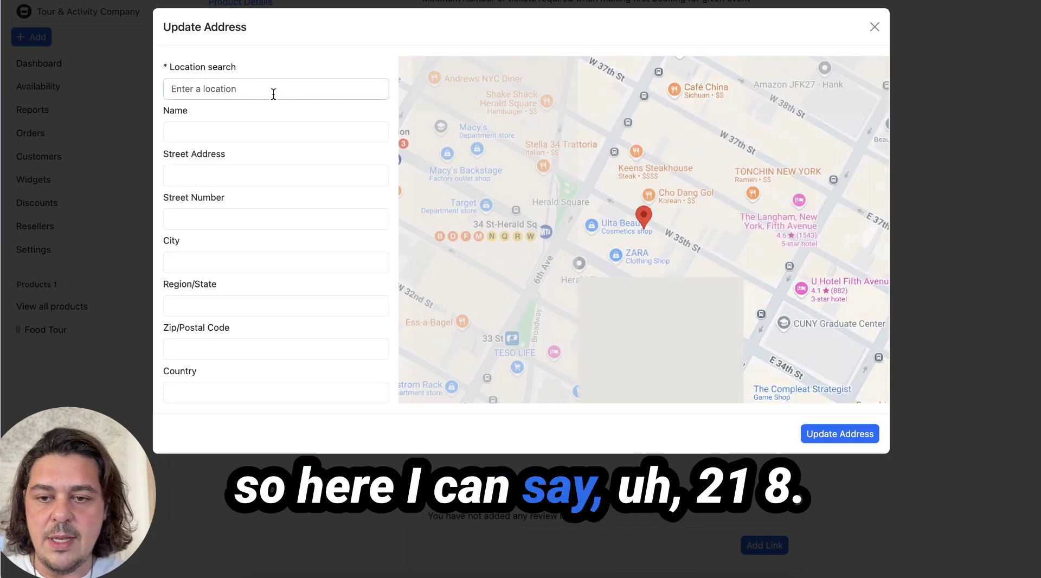
{"action": "left_click", "coordinate": [248, 82]}
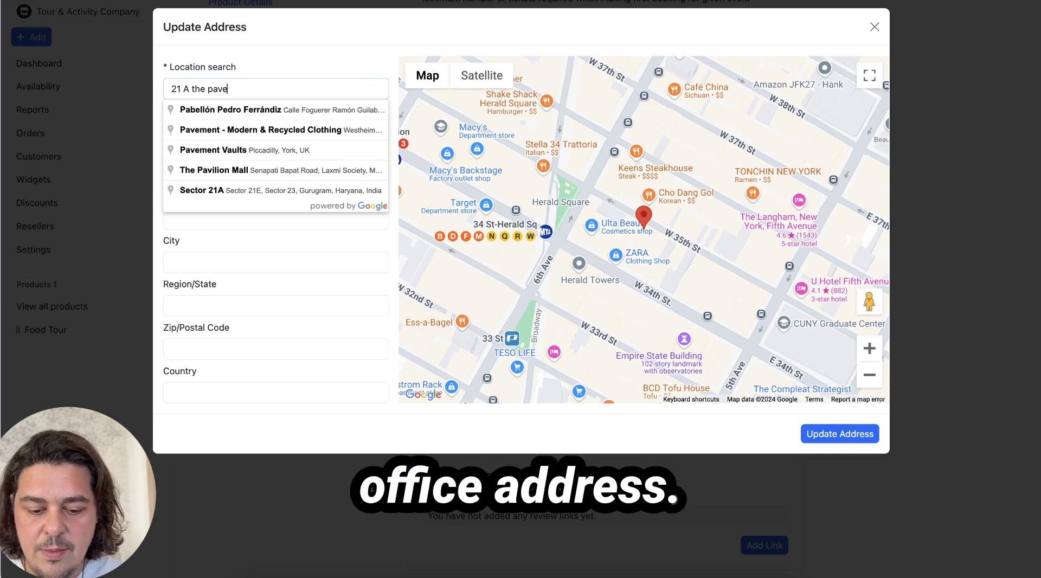
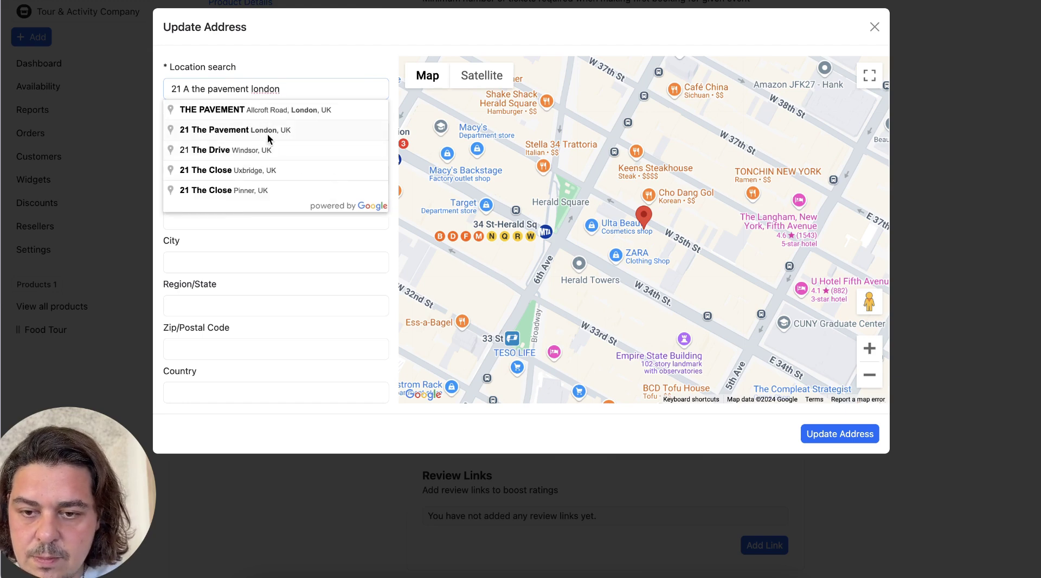
{"action": "left_click", "coordinate": [268, 131]}
{"action": "left_click", "coordinate": [836, 444]}
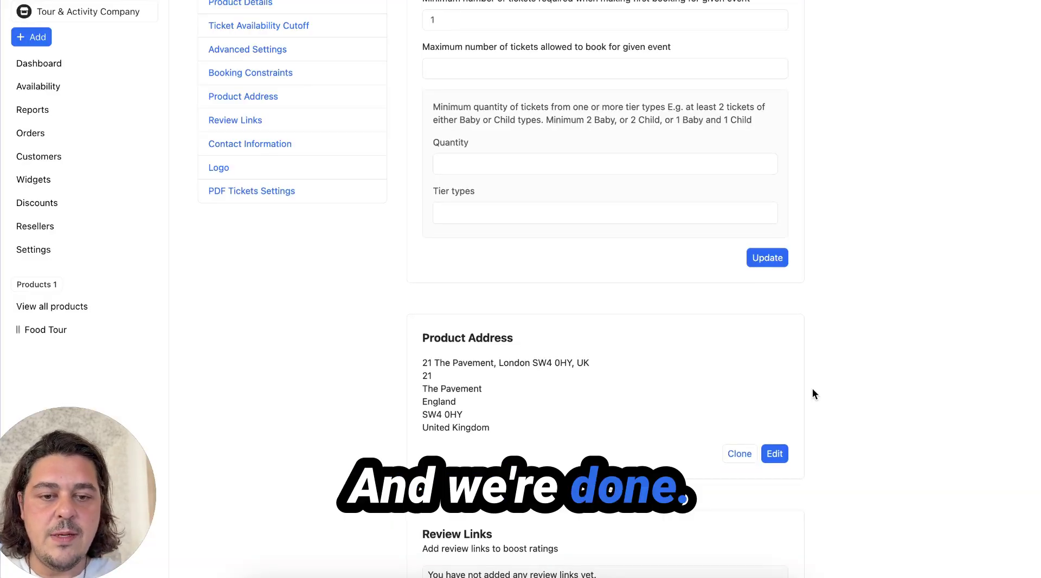
{"action": "scroll", "coordinate": [812, 391], "scroll_direction": "up", "scroll_amount": 10}
{"action": "scroll", "coordinate": [753, 251], "scroll_direction": "up", "scroll_amount": 5}
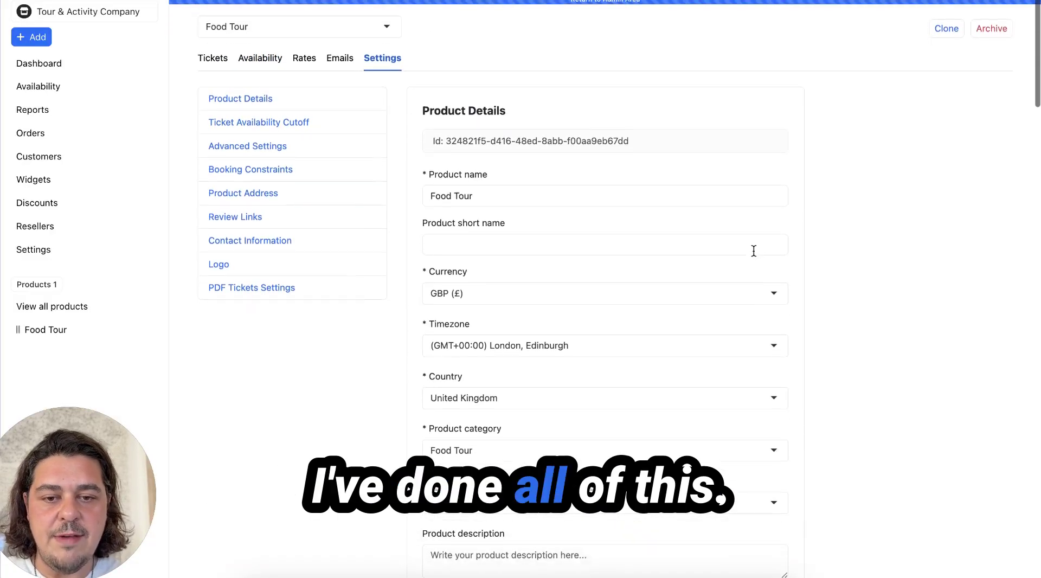
Step: Create a booking widget named 'Example' for the Food Tour product and publish it
{"action": "left_click", "coordinate": [24, 179]}
{"action": "left_click", "coordinate": [982, 22]}
{"action": "left_click", "coordinate": [264, 132]}
{"action": "type", "text": "Example"}
{"action": "left_click", "coordinate": [233, 172]}
{"action": "left_click", "coordinate": [281, 209]}
{"action": "left_click", "coordinate": [952, 23]}
{"action": "left_click", "coordinate": [641, 118]}
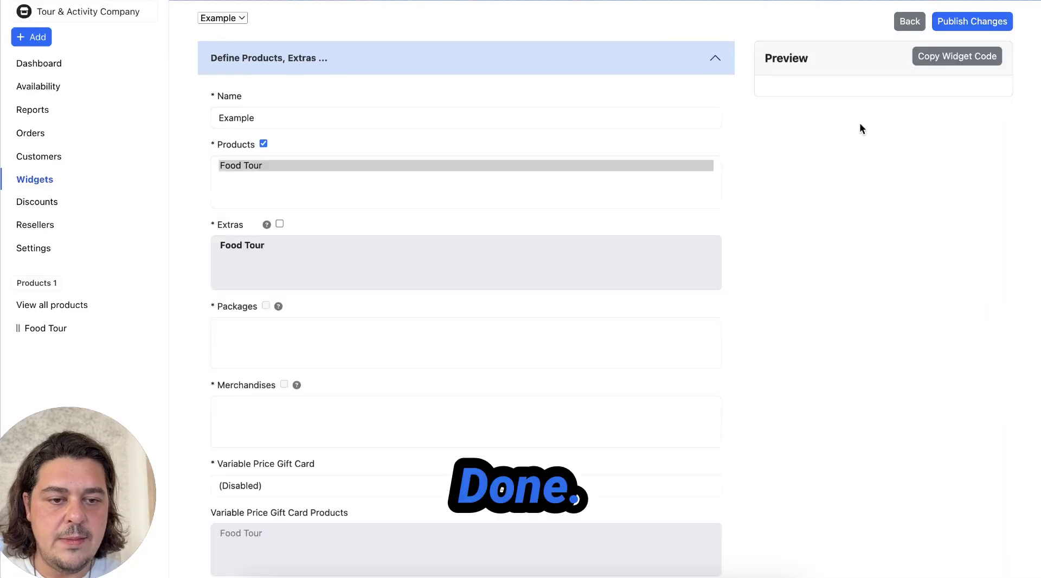
Step: In Look and Feel, recolour the widget violet-blue and switch its layout to Embedded
{"action": "scroll", "coordinate": [471, 342], "scroll_direction": "down", "scroll_amount": 1}
{"action": "left_click", "coordinate": [330, 452]}
{"action": "left_click", "coordinate": [330, 454]}
{"action": "left_click_drag", "start_coordinate": [301, 385], "coordinate": [292, 386]}
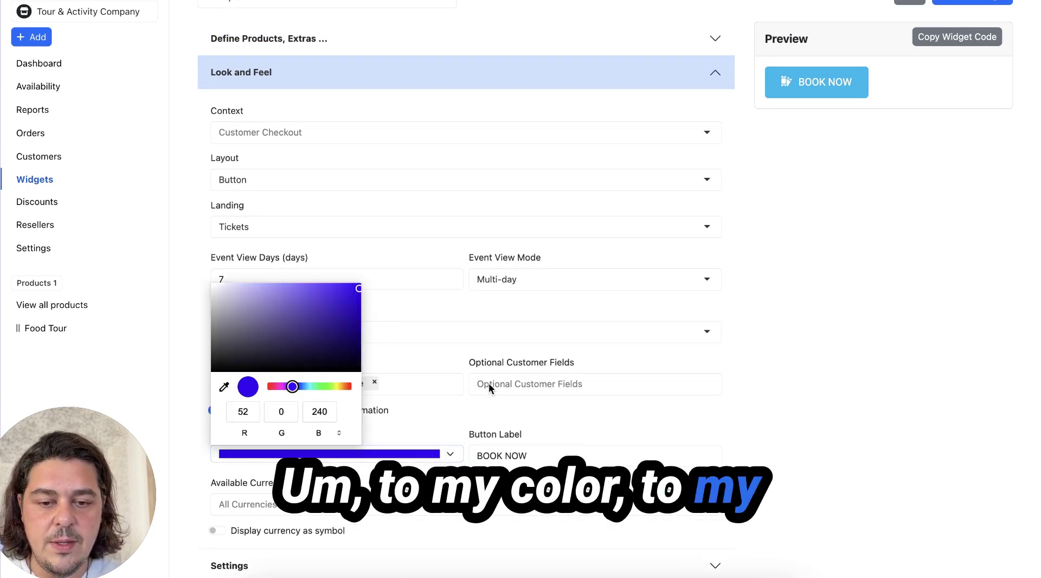
{"action": "left_click", "coordinate": [448, 399]}
{"action": "left_click", "coordinate": [306, 182]}
{"action": "left_click", "coordinate": [293, 228]}
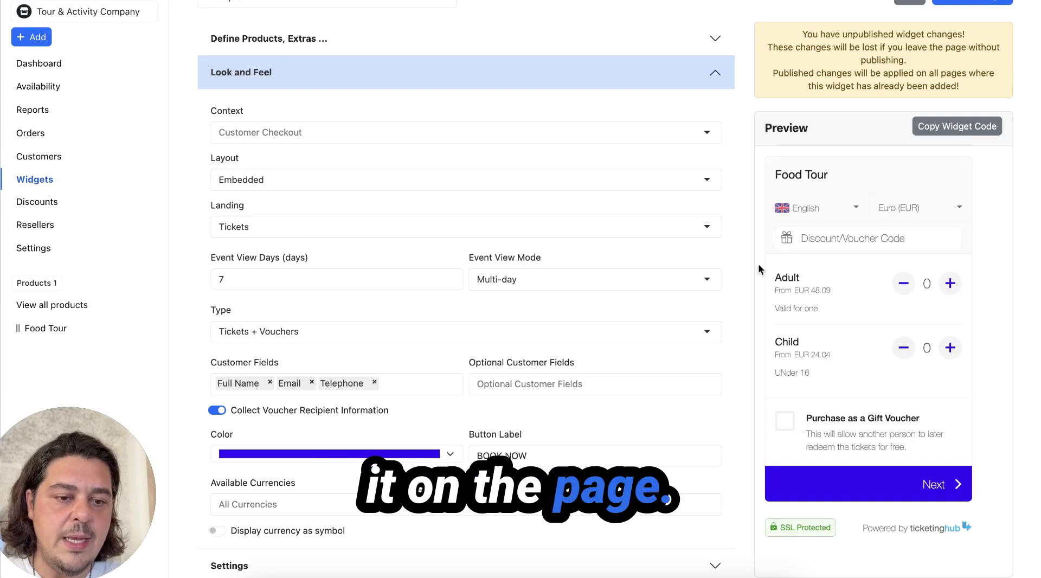
Step: Check the preview's language and currency choices, then copy the widget's embed code
{"action": "left_click", "coordinate": [803, 208]}
{"action": "left_click", "coordinate": [946, 207]}
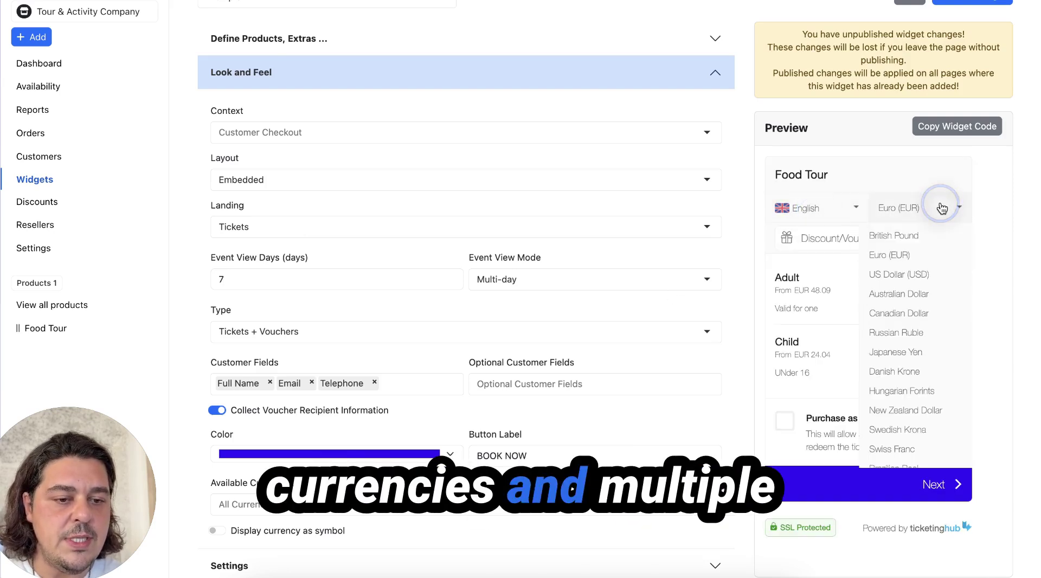
{"action": "left_click", "coordinate": [834, 211]}
{"action": "left_click", "coordinate": [899, 195]}
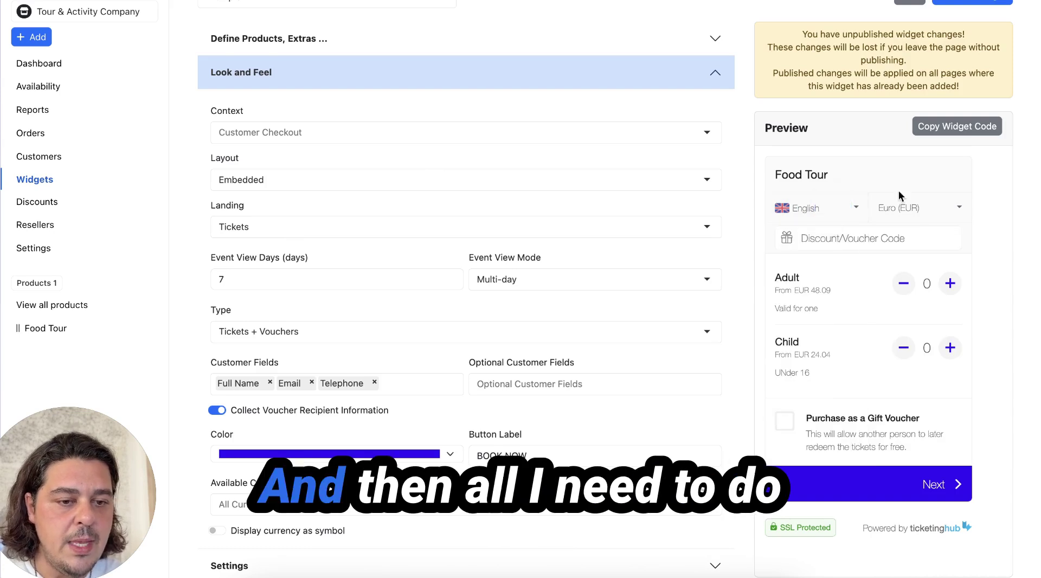
{"action": "left_click", "coordinate": [957, 126]}
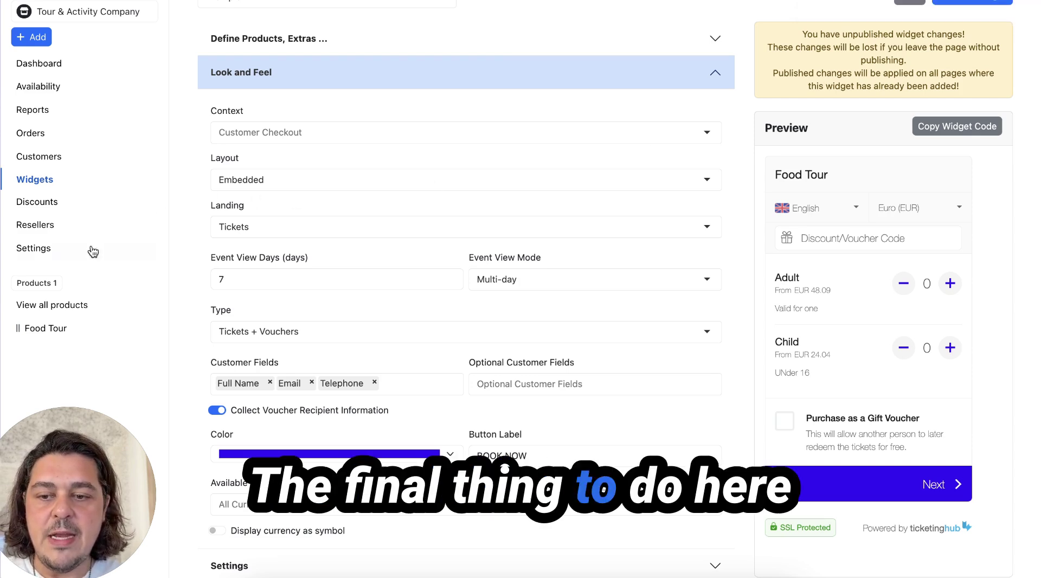
Step: Publish the Example widget's changes, then view Settings > Integrations listing Stripe, PayPal, Spreedly and Adyen
{"action": "left_click", "coordinate": [51, 253]}
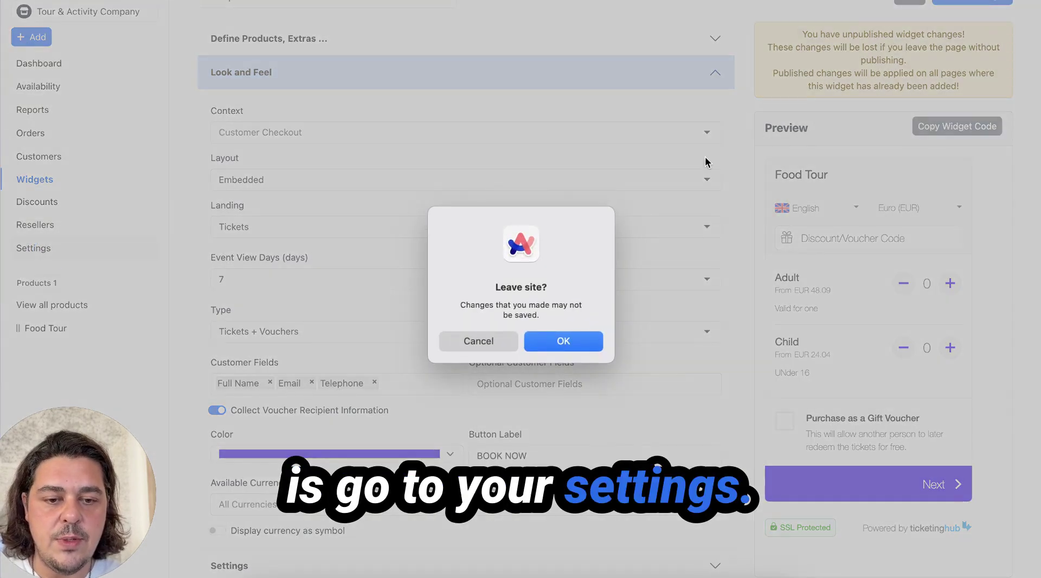
{"action": "left_click", "coordinate": [478, 341]}
{"action": "scroll", "coordinate": [959, 50], "scroll_direction": "up", "scroll_amount": 1}
{"action": "left_click", "coordinate": [971, 22]}
{"action": "left_click", "coordinate": [658, 112]}
{"action": "left_click", "coordinate": [58, 253]}
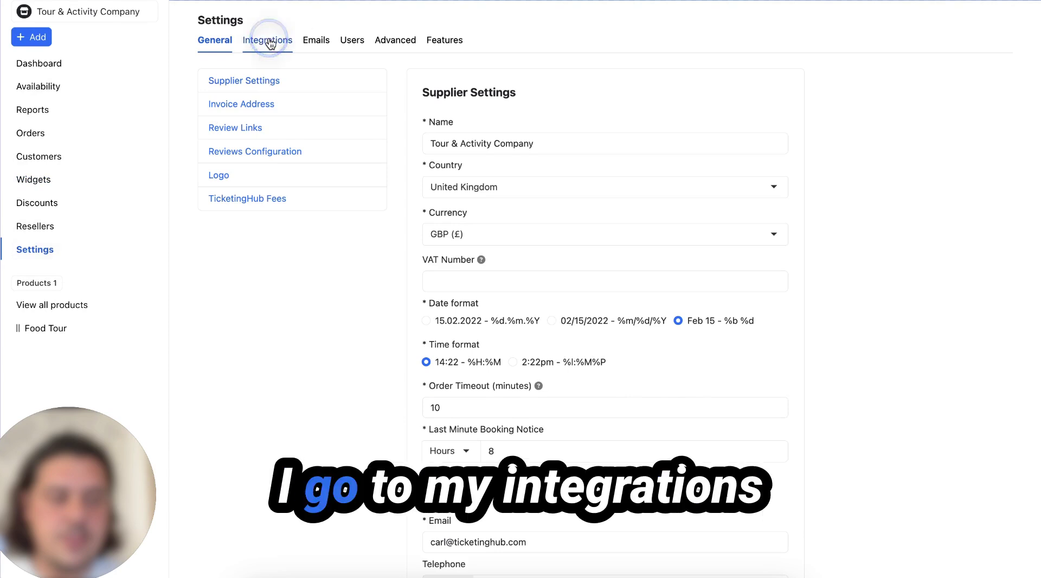
{"action": "left_click", "coordinate": [268, 39]}
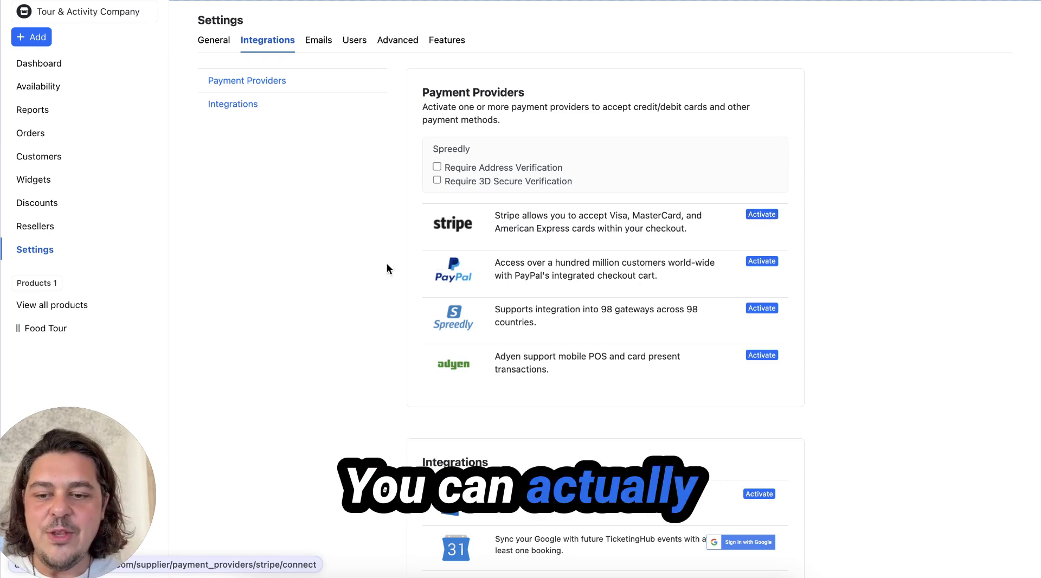
Step: Clone the Food Tour product from its Settings as 'Food Tour 2'
{"action": "left_click", "coordinate": [58, 329]}
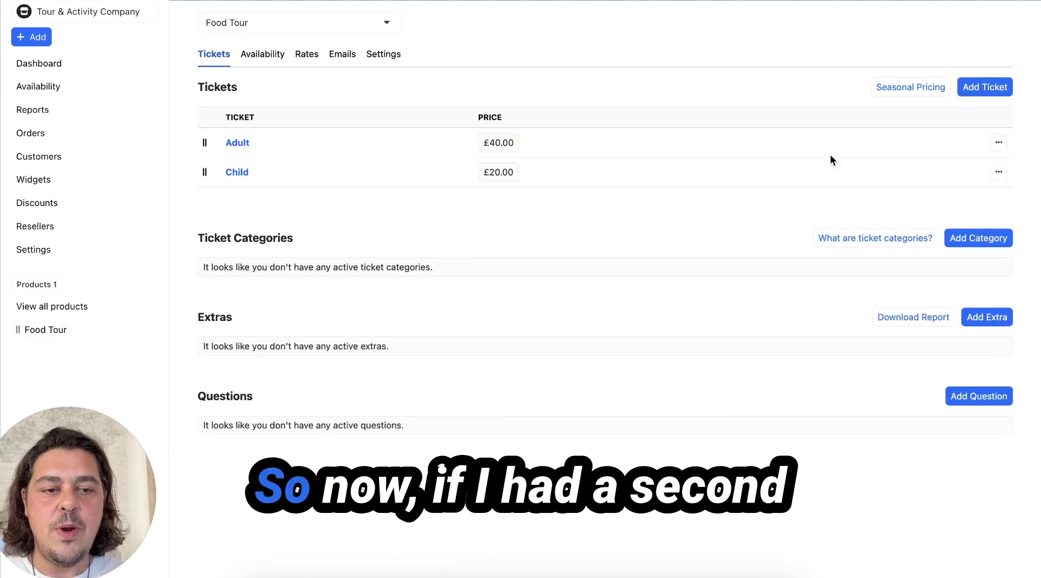
{"action": "left_click", "coordinate": [390, 54]}
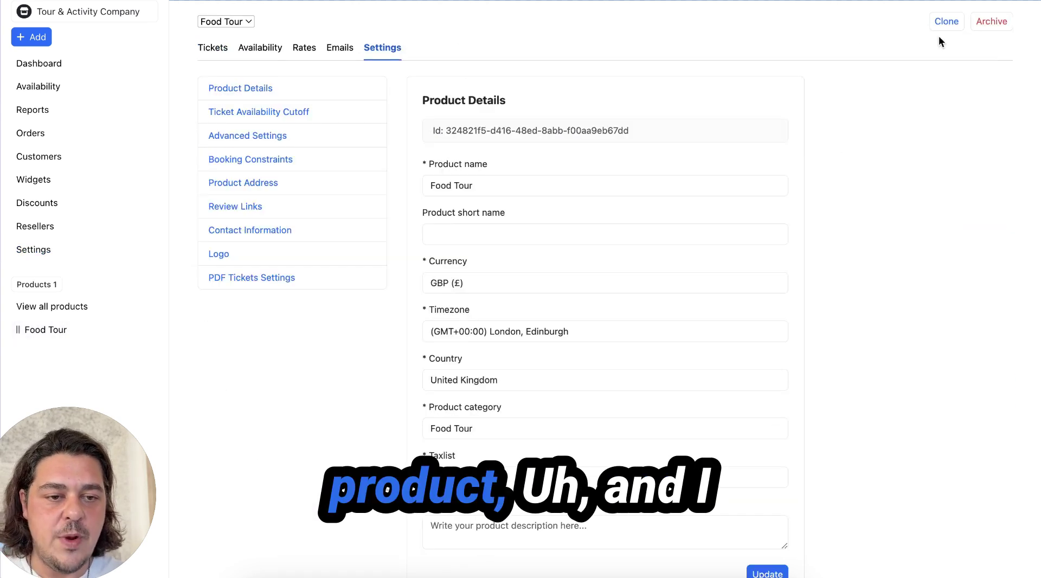
{"action": "left_click", "coordinate": [945, 24]}
{"action": "left_click", "coordinate": [395, 87]}
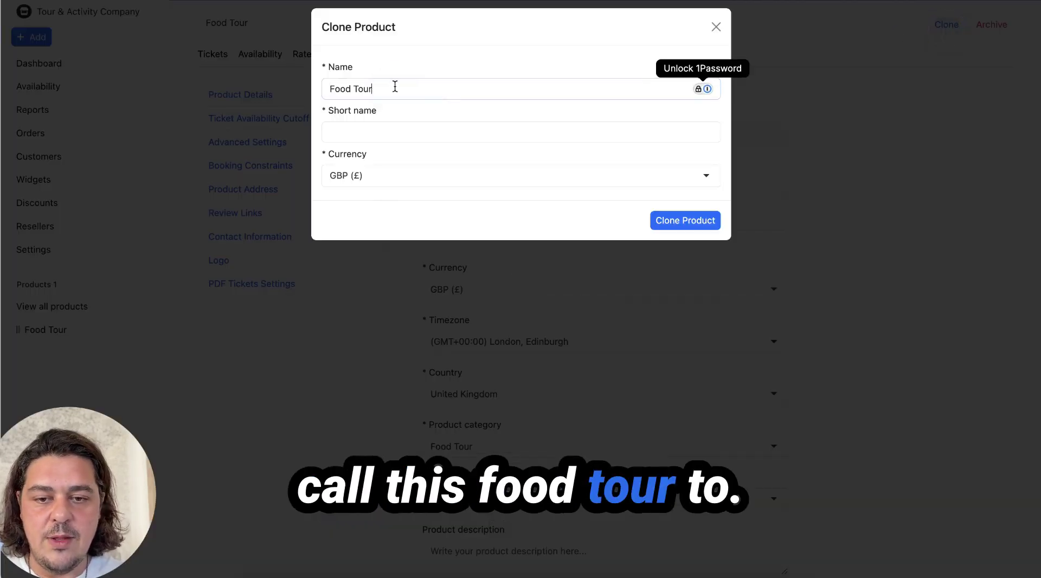
{"action": "left_click", "coordinate": [682, 224]}
{"action": "left_click", "coordinate": [645, 108]}
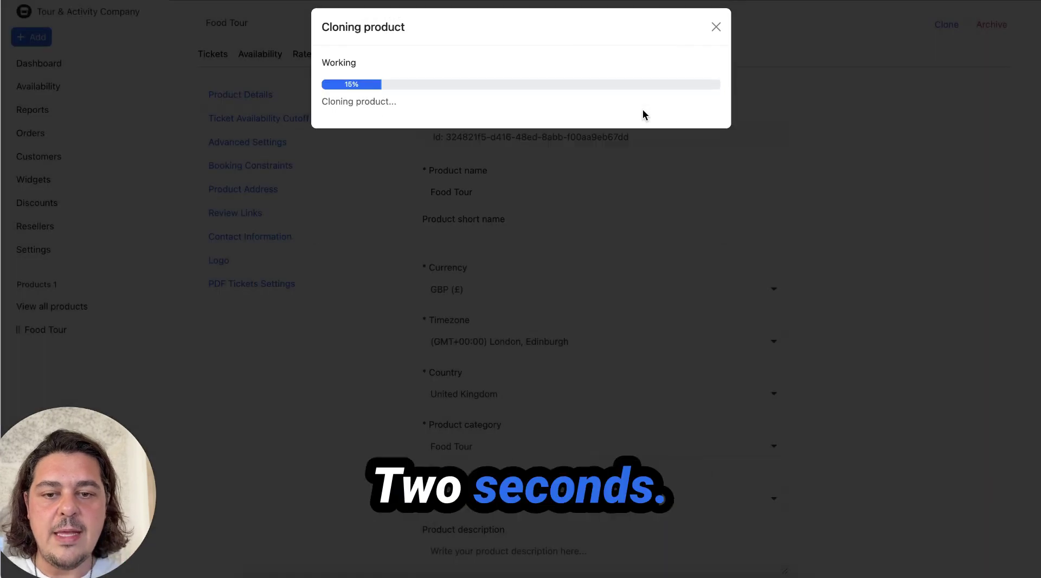
{"action": "left_click", "coordinate": [717, 27]}
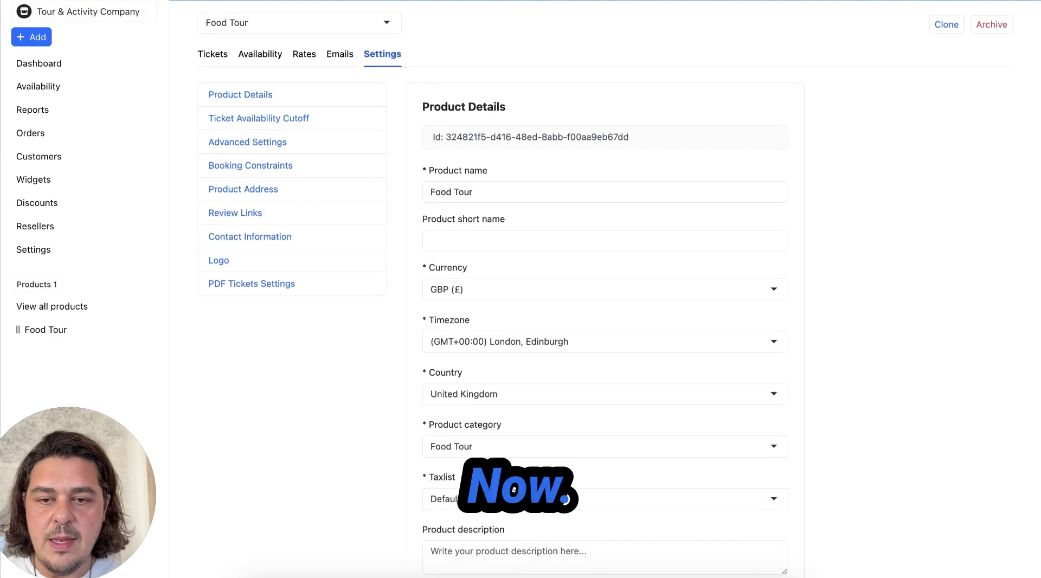
Step: In Food Tour 2, move the Adult ticket above Child and change its price to £50.00
{"action": "left_click", "coordinate": [75, 65]}
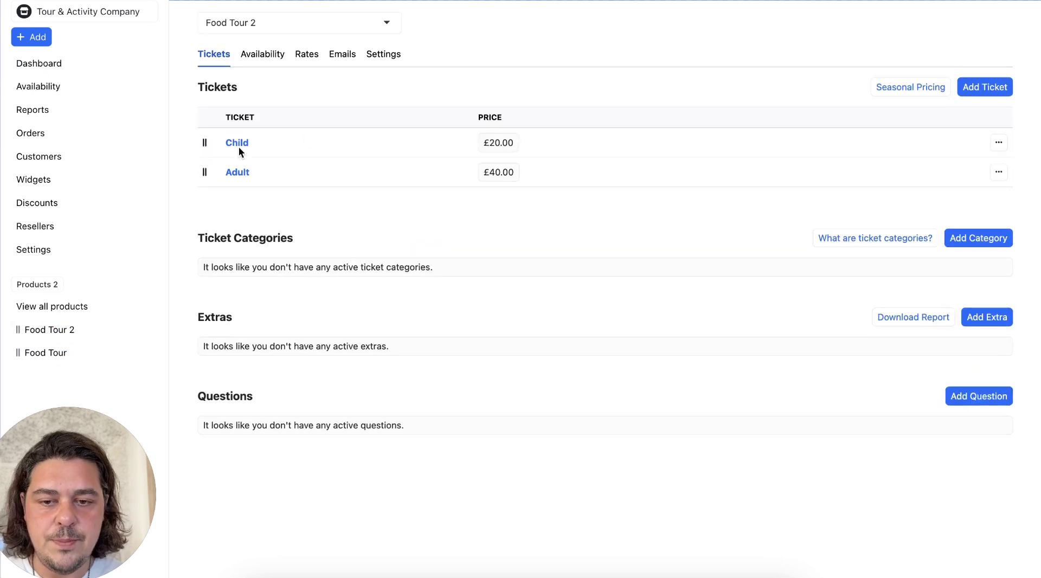
{"action": "left_click_drag", "start_coordinate": [201, 174], "coordinate": [206, 143]}
{"action": "left_click", "coordinate": [250, 142]}
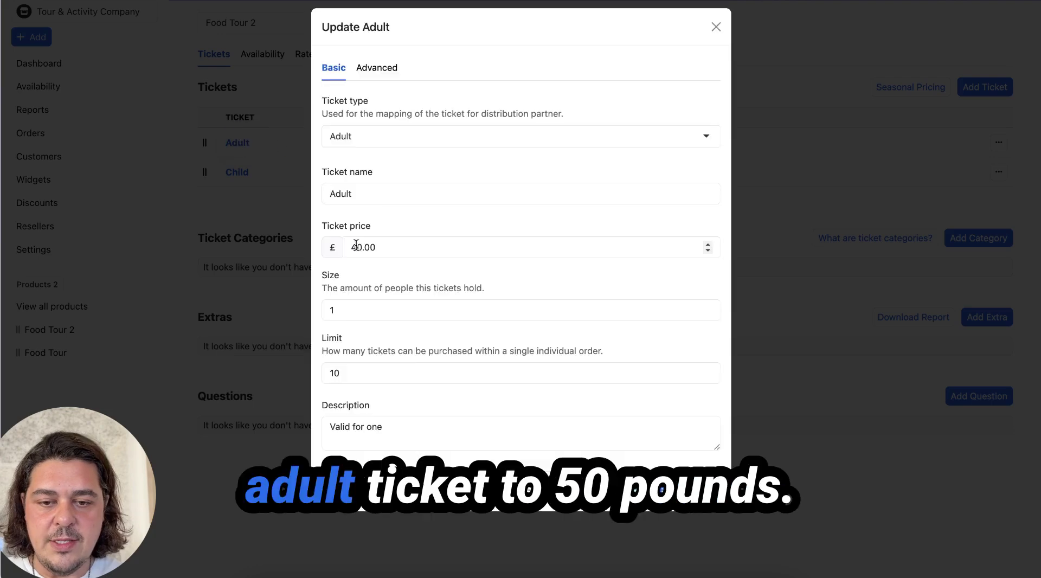
{"action": "left_click", "coordinate": [359, 251]}
{"action": "key", "text": "BackSpace"}
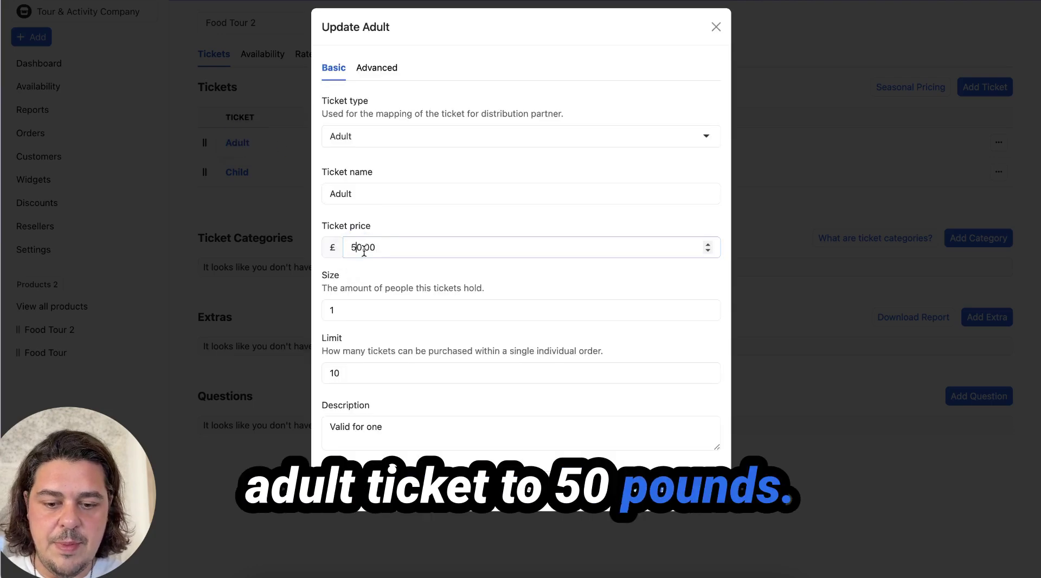
{"action": "left_click", "coordinate": [686, 490]}
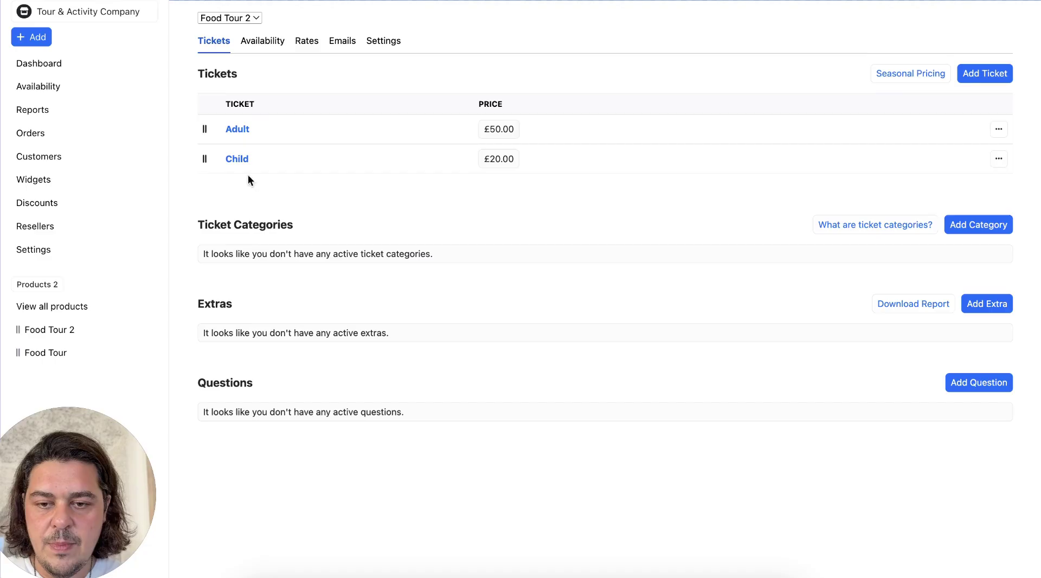
Step: Delete the Summer season from Food Tour 2's availability
{"action": "left_click", "coordinate": [264, 55]}
{"action": "left_click", "coordinate": [998, 172]}
{"action": "left_click", "coordinate": [928, 232]}
{"action": "left_click", "coordinate": [654, 105]}
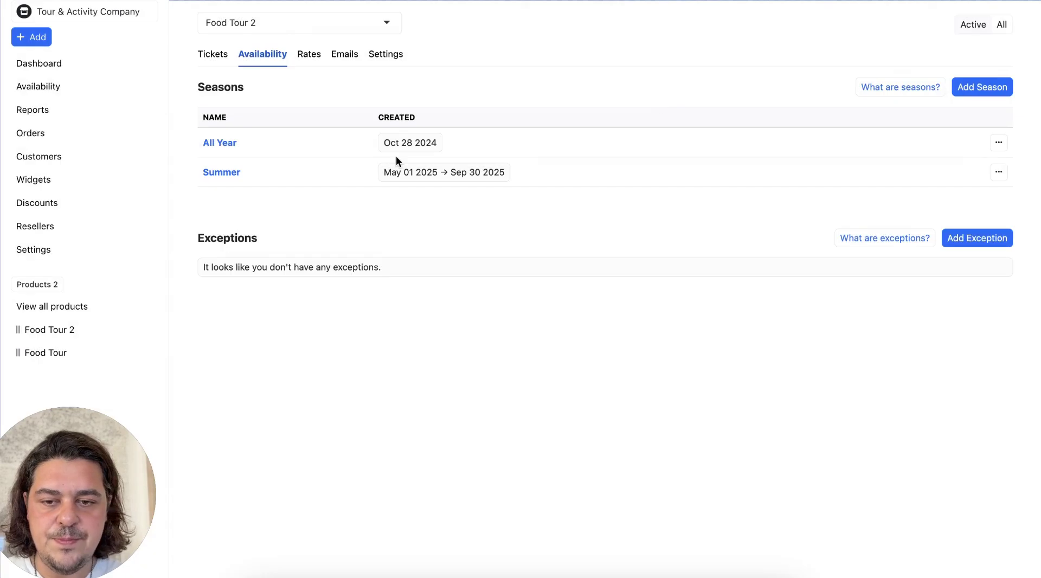
Step: Change the All Year start times from 10:00 to 11:00 and 14:00 to 16:00
{"action": "left_click", "coordinate": [222, 144]}
{"action": "left_click", "coordinate": [259, 350]}
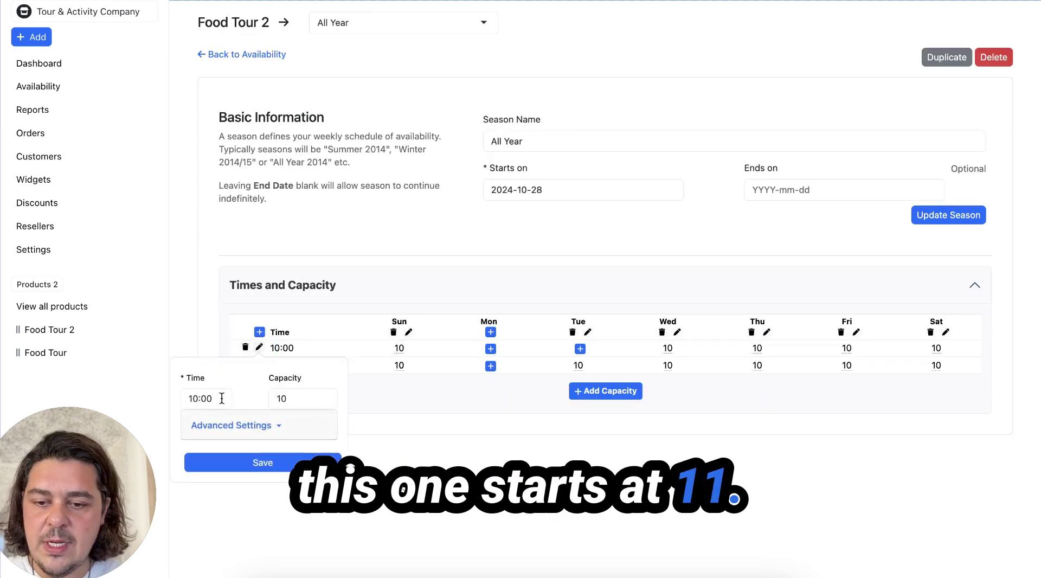
{"action": "key", "text": "BackSpace"}
{"action": "key", "text": "BackSpace"}
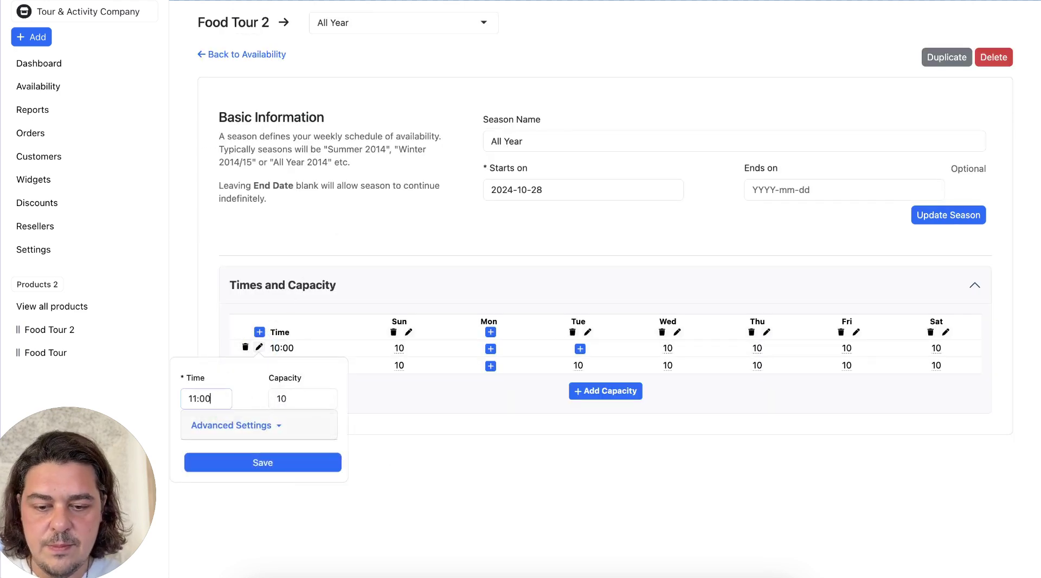
{"action": "left_click", "coordinate": [240, 465]}
{"action": "left_click", "coordinate": [259, 365]}
{"action": "key", "text": "BackSpace"}
{"action": "key", "text": "BackSpace"}
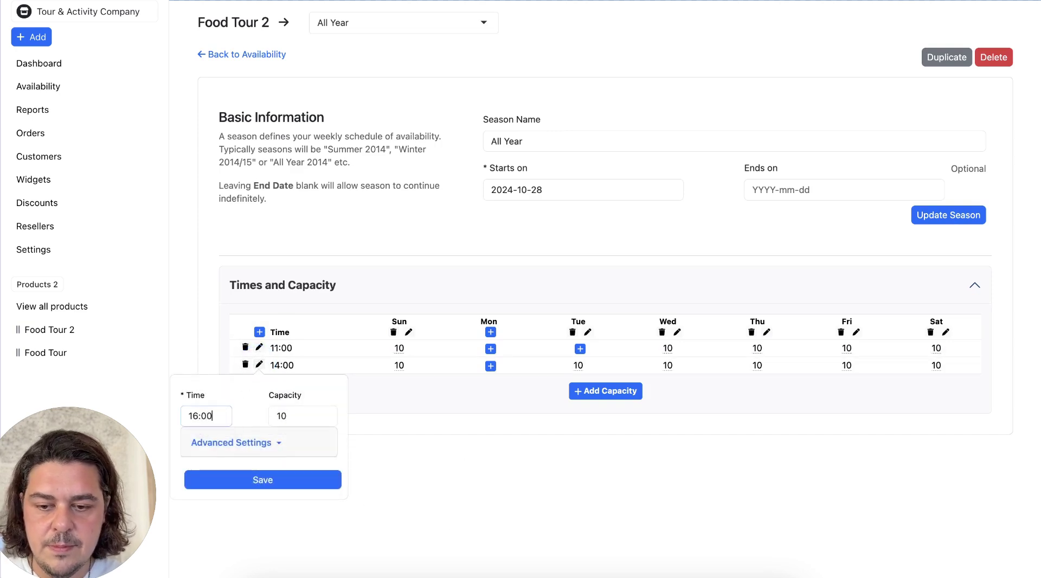
{"action": "left_click", "coordinate": [235, 480]}
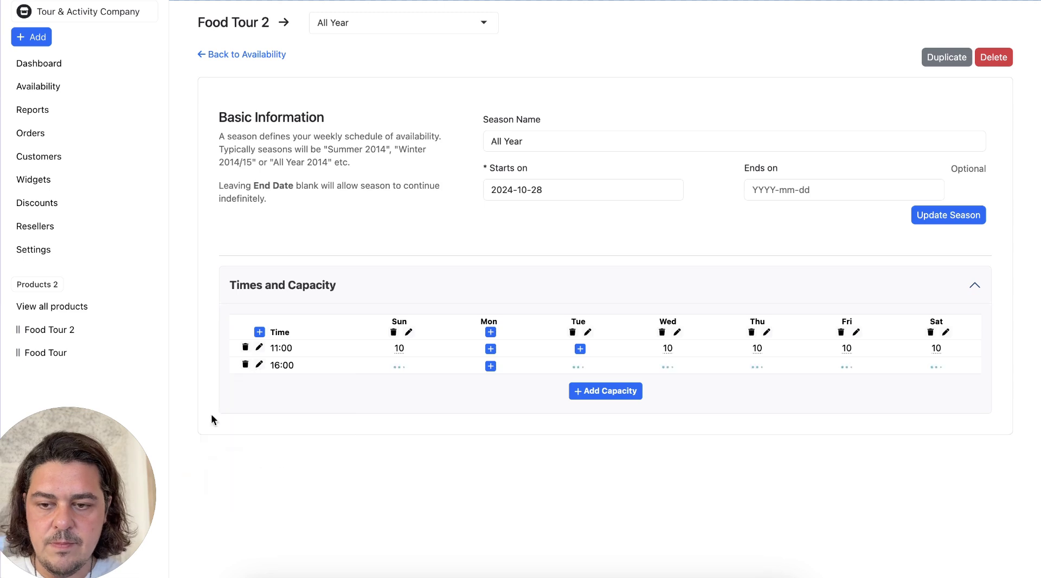
{"action": "left_click", "coordinate": [49, 179]}
Step: Clone the Example widget, rename the copy 'Example 2' with Food Tour, and publish it
{"action": "left_click", "coordinate": [999, 101]}
{"action": "left_click", "coordinate": [938, 130]}
{"action": "left_click", "coordinate": [698, 131]}
{"action": "left_click", "coordinate": [283, 126]}
{"action": "key", "text": "BackSpace"}
{"action": "key", "text": "BackSpace"}
{"action": "key", "text": "Return"}
{"action": "left_click", "coordinate": [656, 116]}
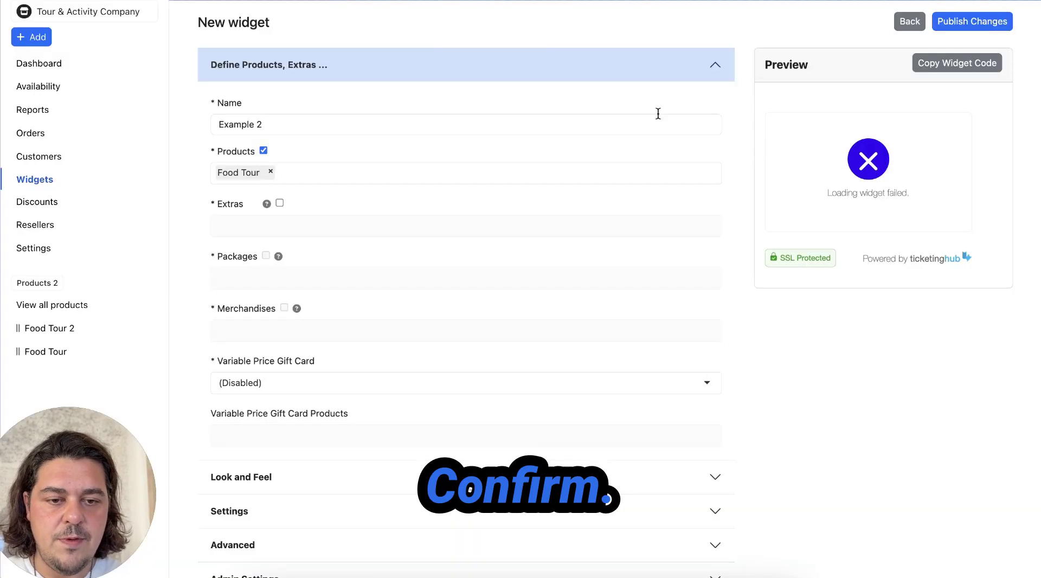